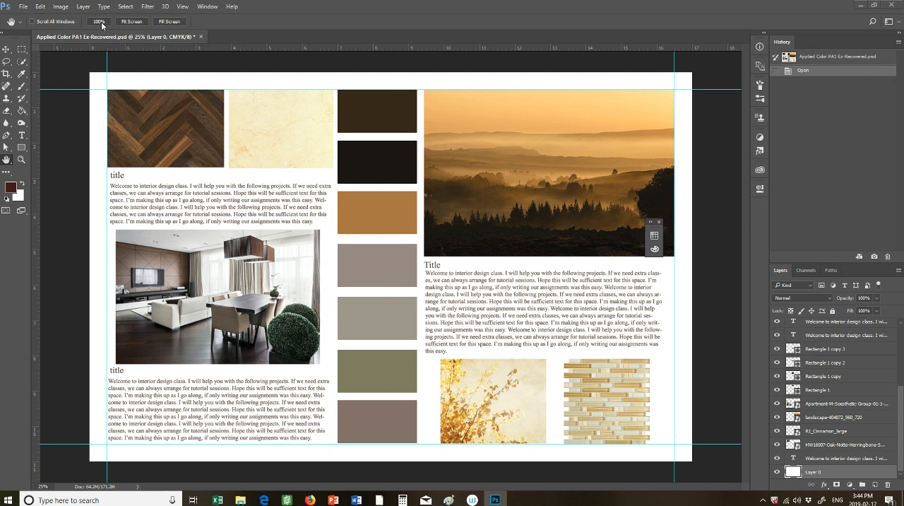
# Start a new print document and set it to 17 inches wide by 11 inches high in landscape orientation
pyautogui.click(24, 8)
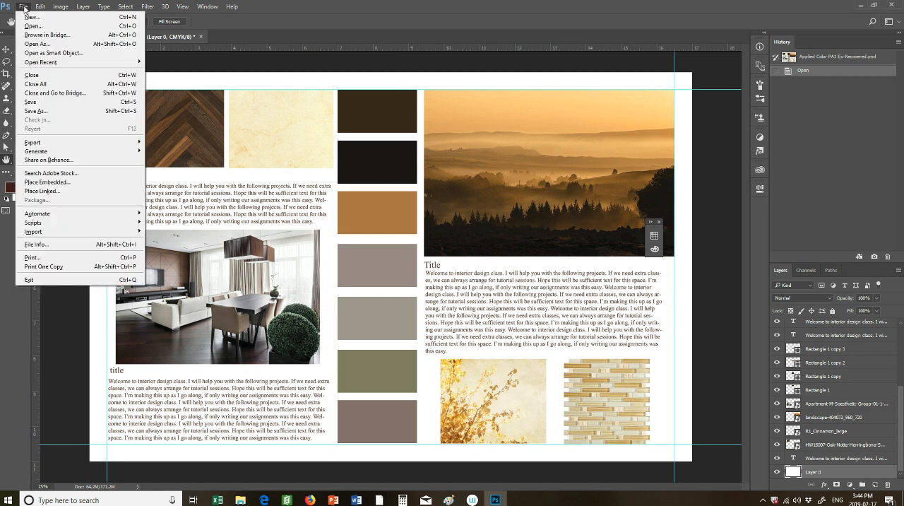
pyautogui.click(30, 17)
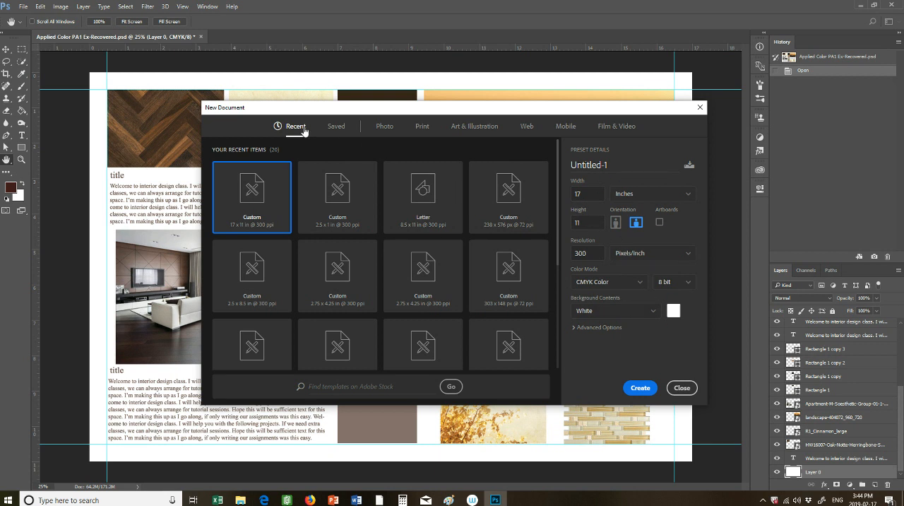
pyautogui.click(385, 129)
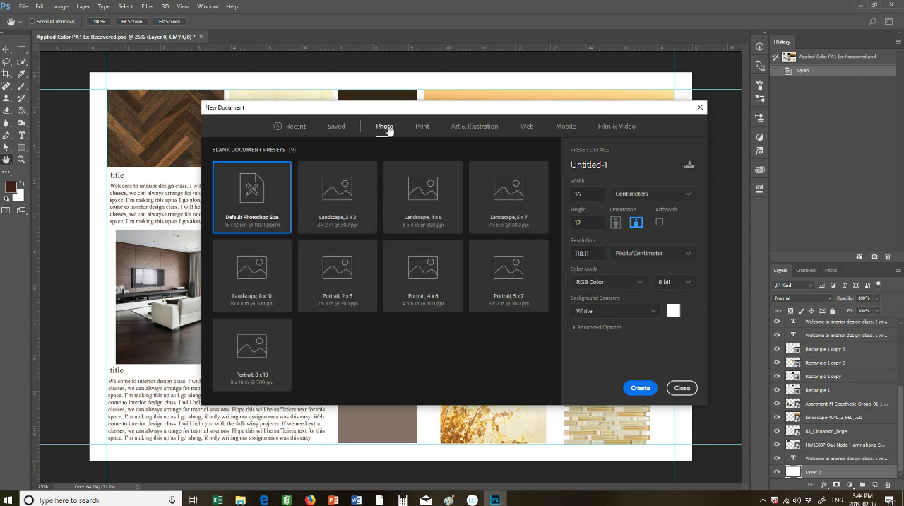
pyautogui.click(424, 131)
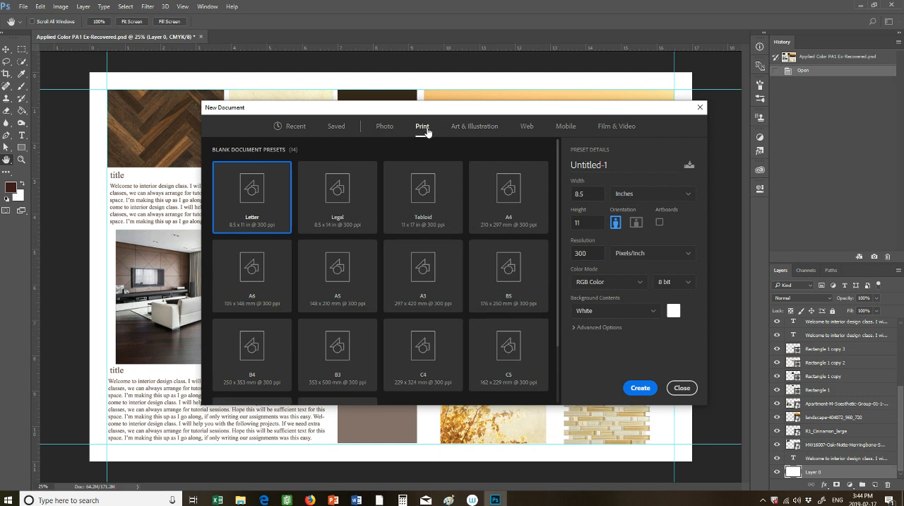
pyautogui.click(593, 193)
pyautogui.write('17')
pyautogui.press('Tab')
pyautogui.press('Tab')
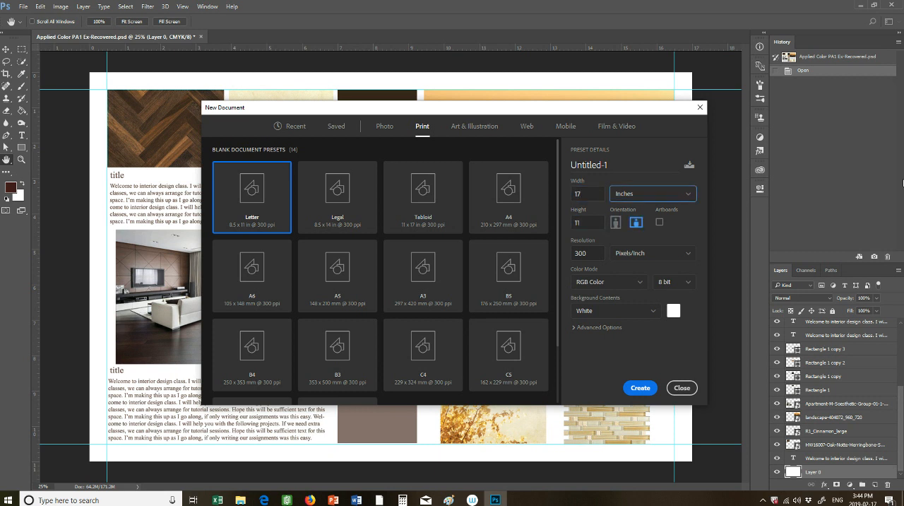
# Keep the resolution at 300 pixels/inch, set the color mode to CMYK Color, and create the document
pyautogui.click(589, 255)
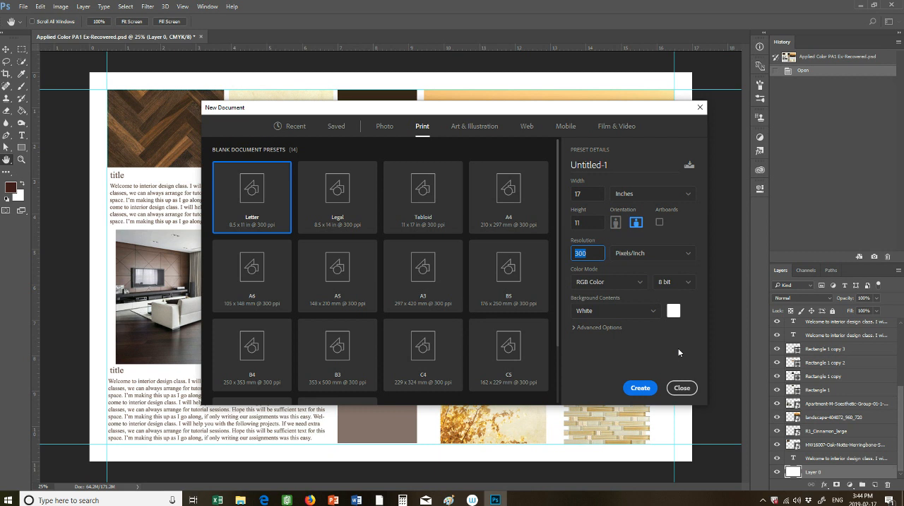
pyautogui.click(606, 282)
pyautogui.click(607, 288)
pyautogui.click(641, 286)
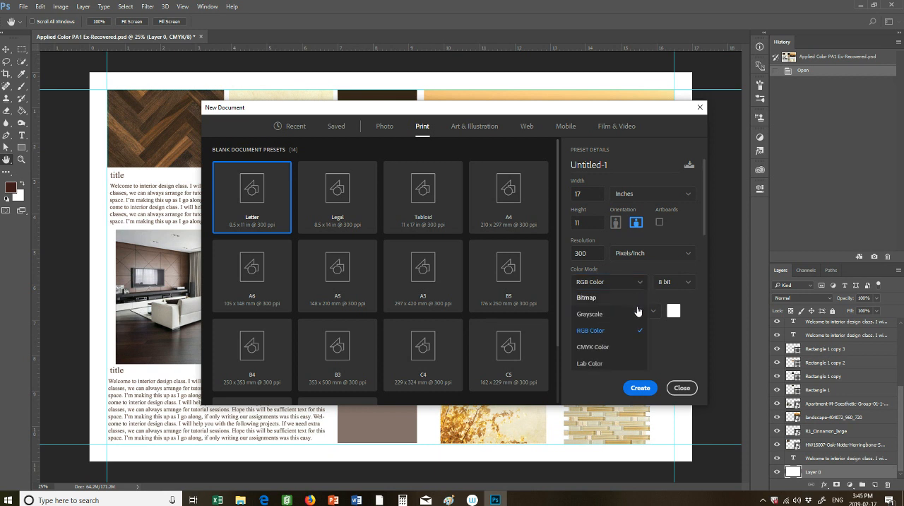
pyautogui.click(619, 348)
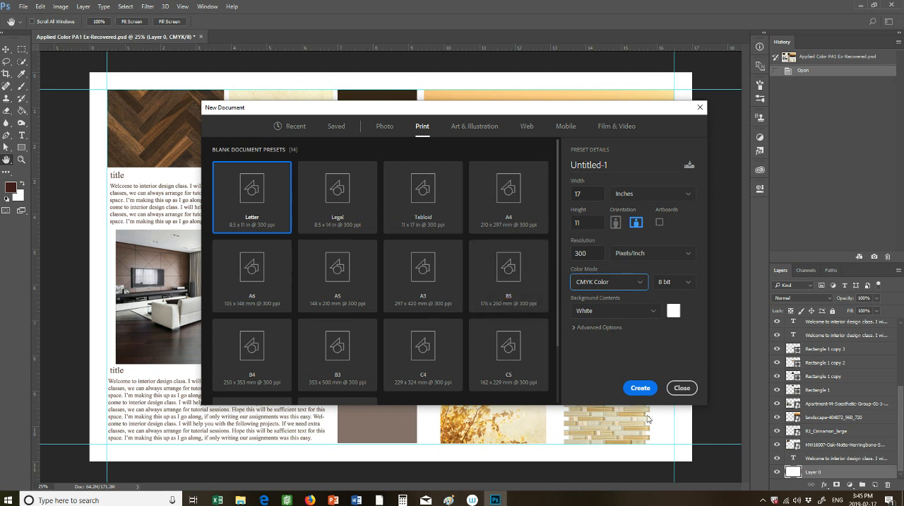
pyautogui.click(638, 390)
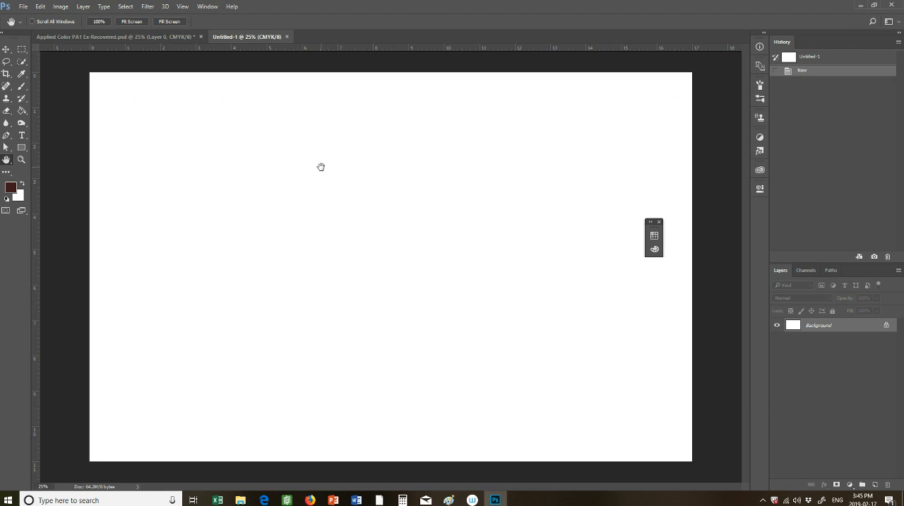
# Place margin guides about 0.5 in inside all four edges of the blank document, following the example board
pyautogui.click(138, 37)
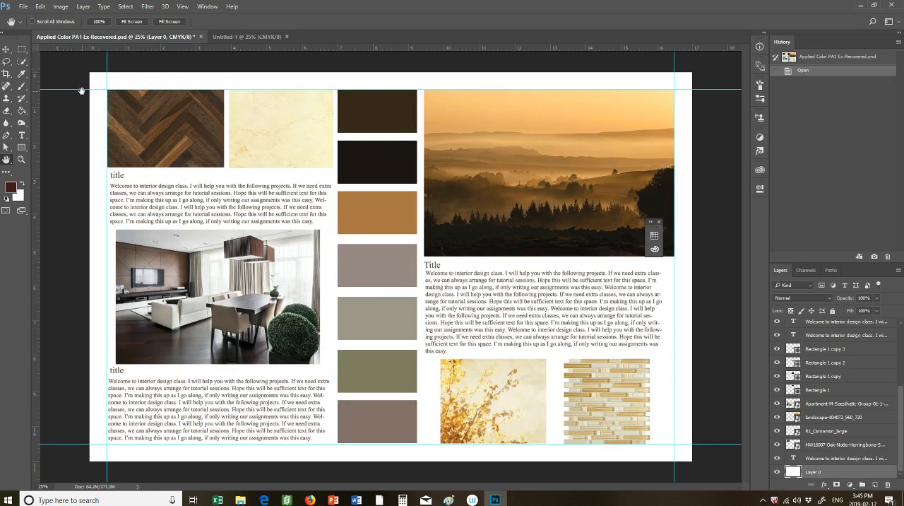
pyautogui.click(233, 36)
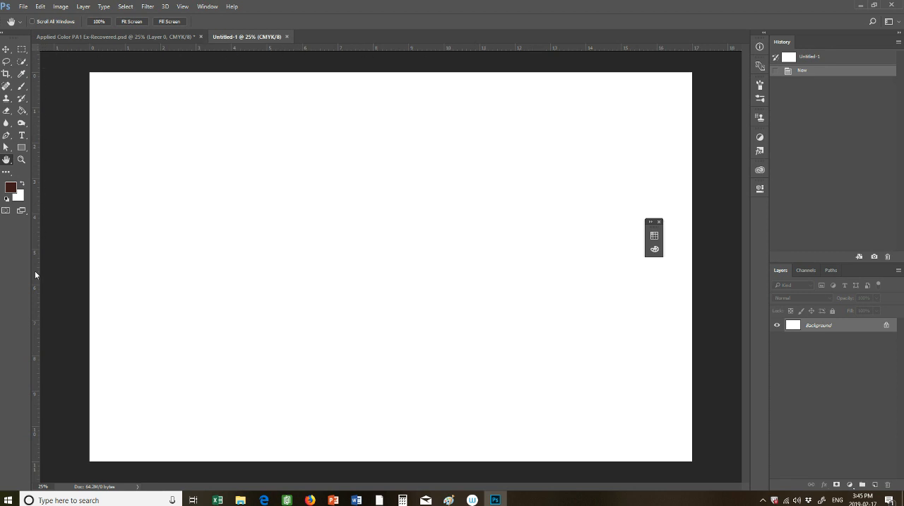
pyautogui.moveTo(112, 48); pyautogui.dragTo(116, 91)
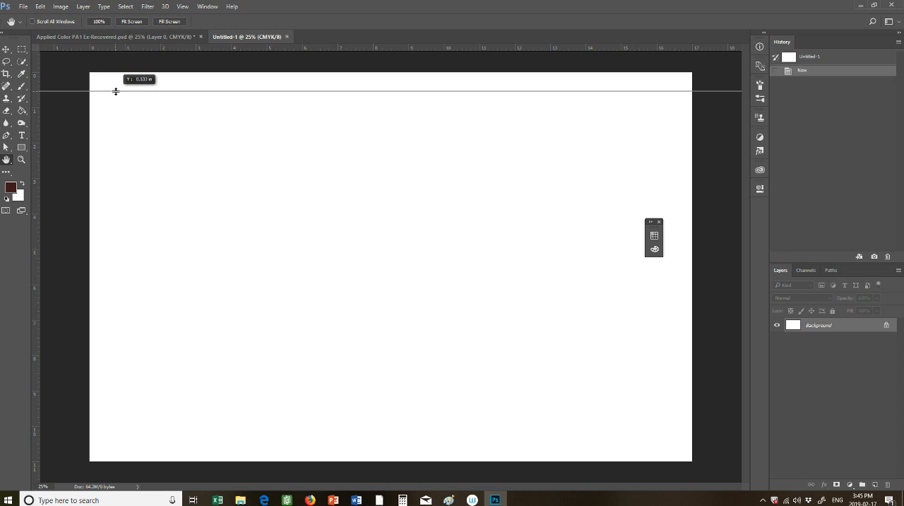
pyautogui.moveTo(116, 91); pyautogui.dragTo(116, 91)
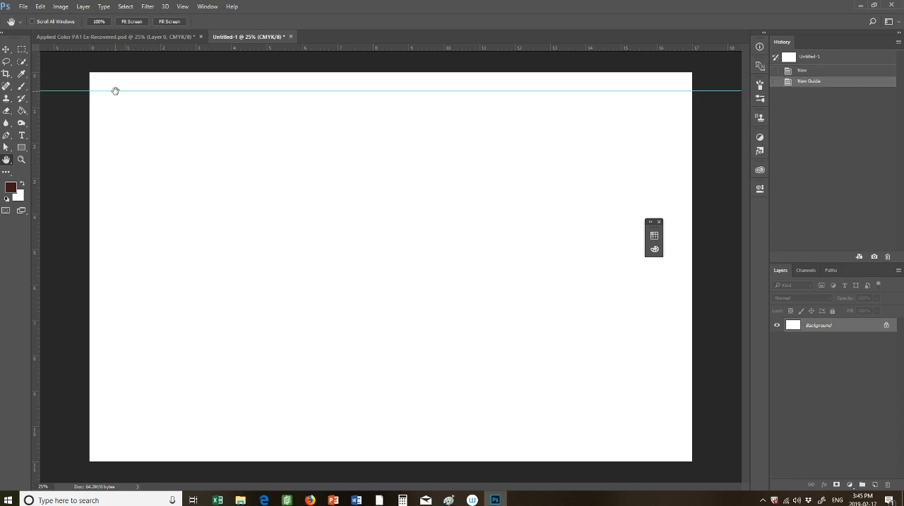
pyautogui.moveTo(35, 198); pyautogui.dragTo(108, 204)
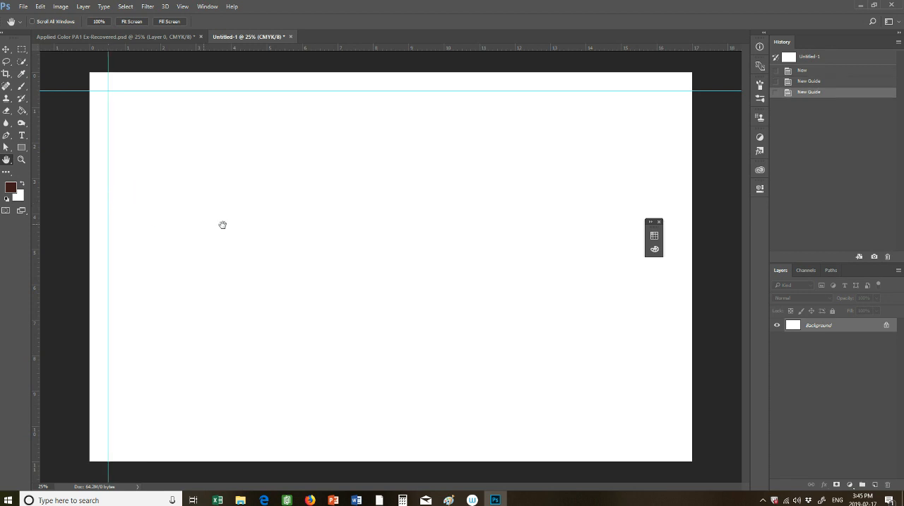
pyautogui.moveTo(34, 324); pyautogui.dragTo(675, 340)
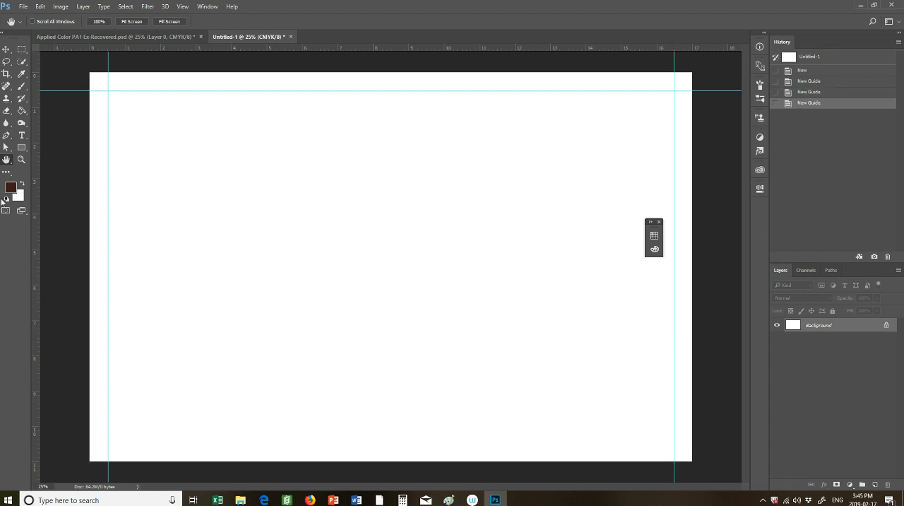
pyautogui.moveTo(74, 48); pyautogui.dragTo(89, 443)
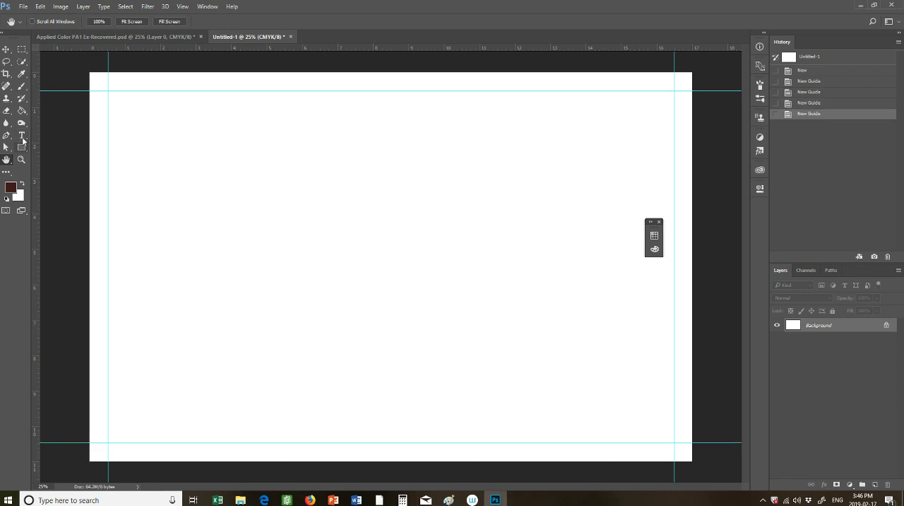
# Add two vertical guides inside the margins at about 6.4 in and 10.1 in, and delete both again
pyautogui.moveTo(35, 155); pyautogui.dragTo(317, 163)
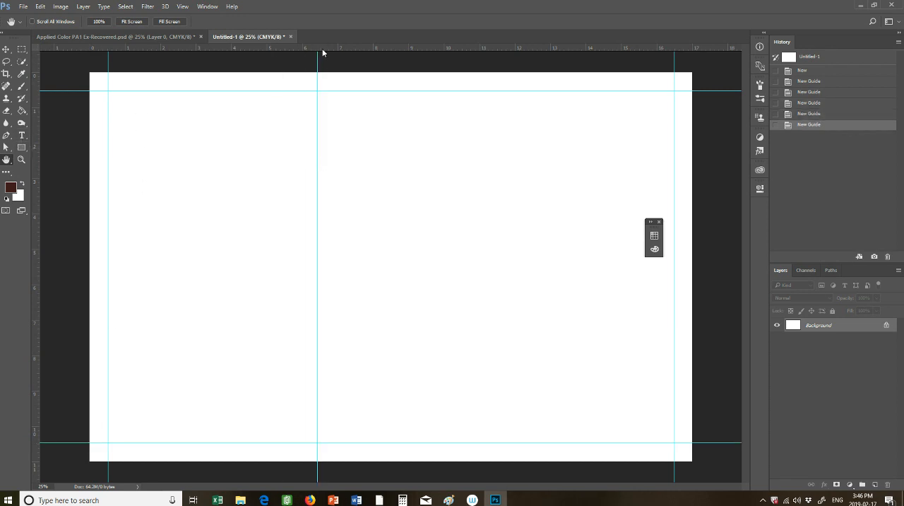
pyautogui.moveTo(38, 183); pyautogui.dragTo(450, 213)
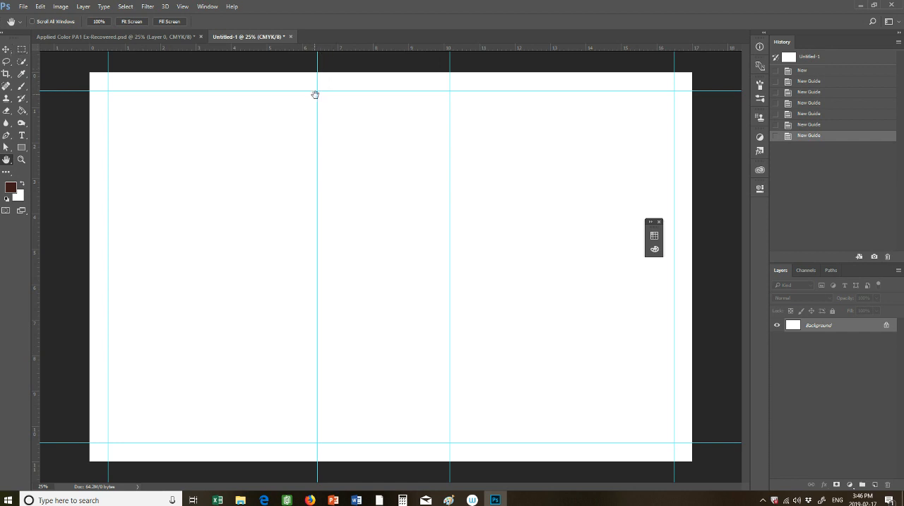
pyautogui.scroll(1, 317, 100)
pyautogui.scroll(-1, 298, 104)
pyautogui.click(6, 51)
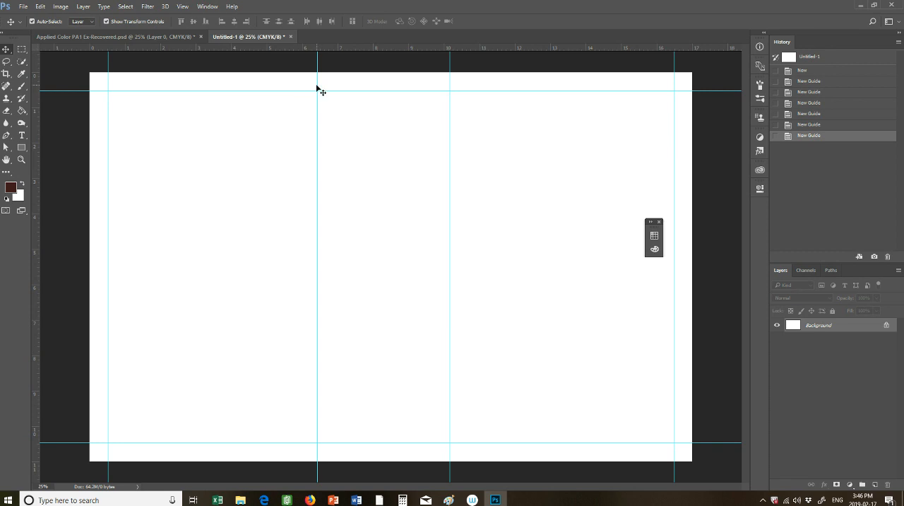
pyautogui.moveTo(317, 84); pyautogui.dragTo(21, 76)
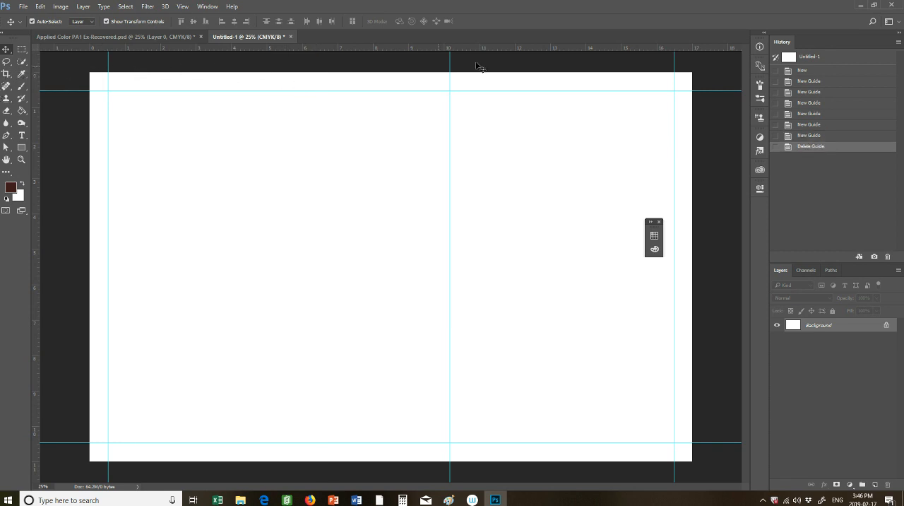
pyautogui.moveTo(450, 74); pyautogui.dragTo(6, 81)
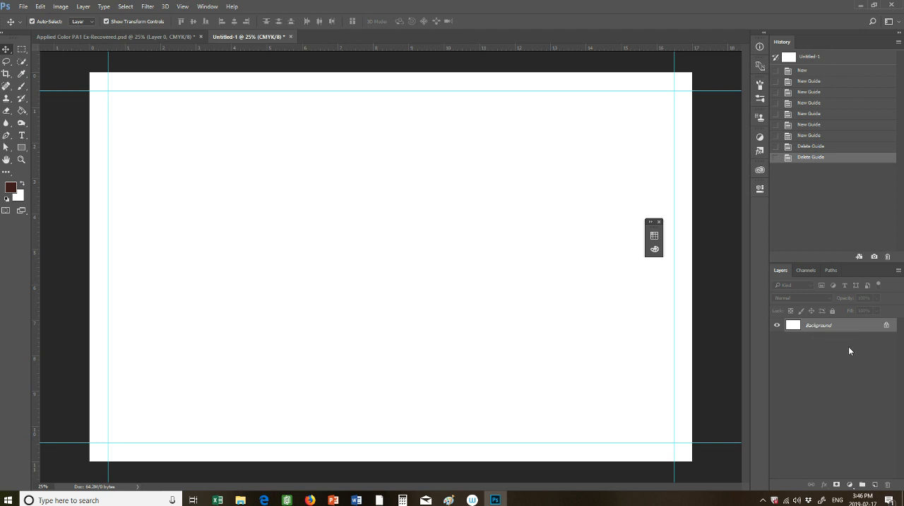
# Examine how the color swatches, images and text are arranged as separate layers in Applied Color PA1 Ex-Recovered.psd
pyautogui.click(142, 37)
pyautogui.moveTo(901, 426); pyautogui.dragTo(893, 348)
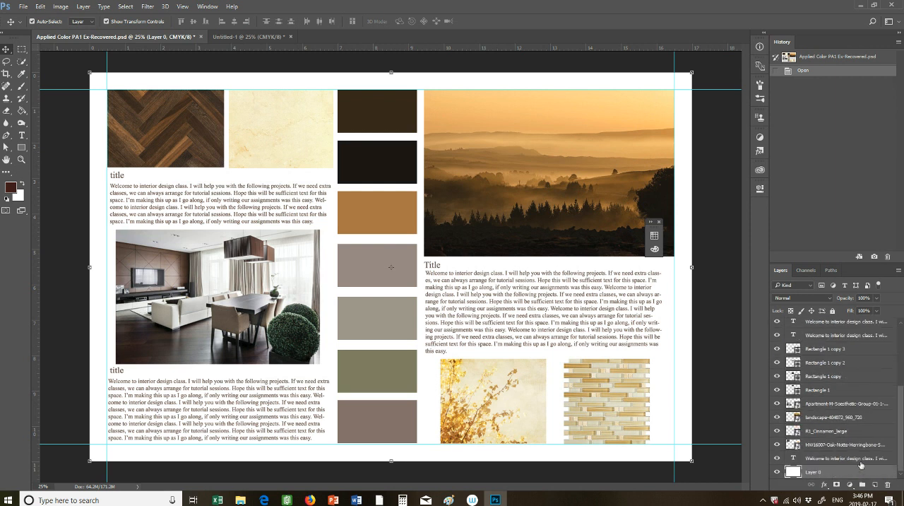
pyautogui.click(809, 376)
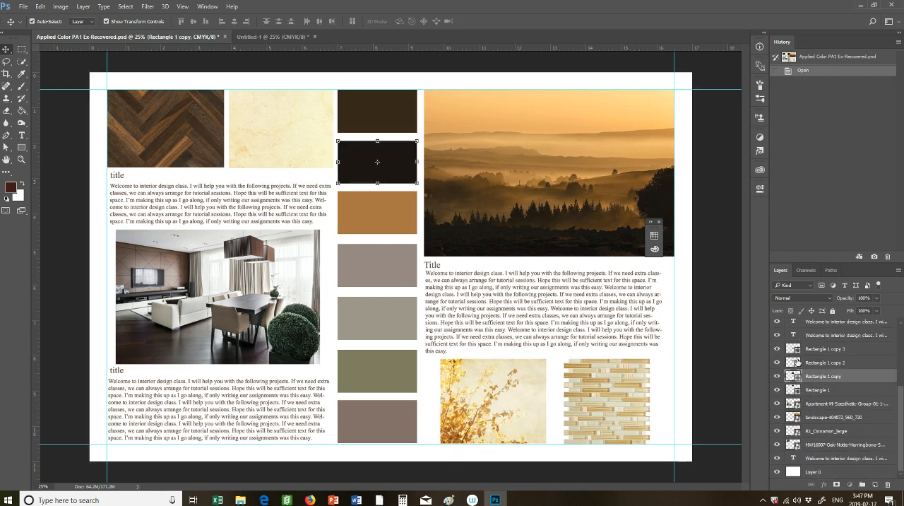
pyautogui.click(799, 362)
pyautogui.click(825, 350)
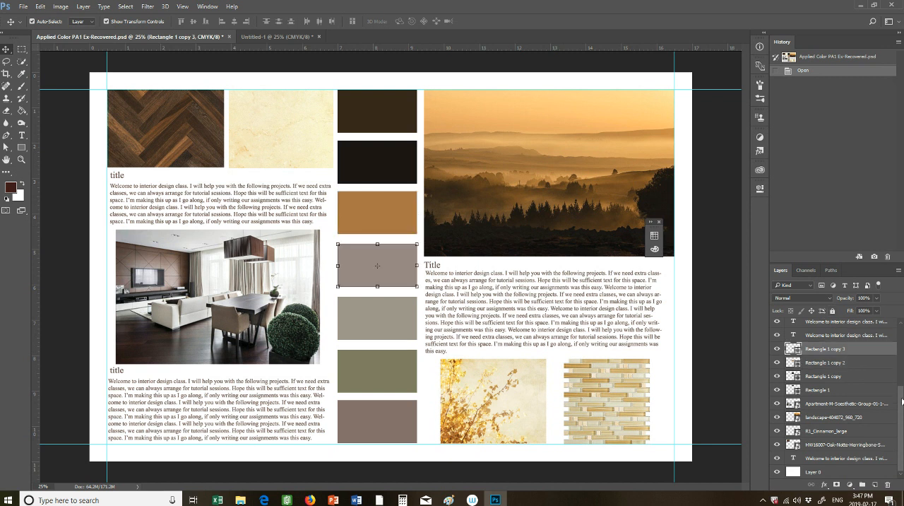
pyautogui.scroll(3, 825, 354)
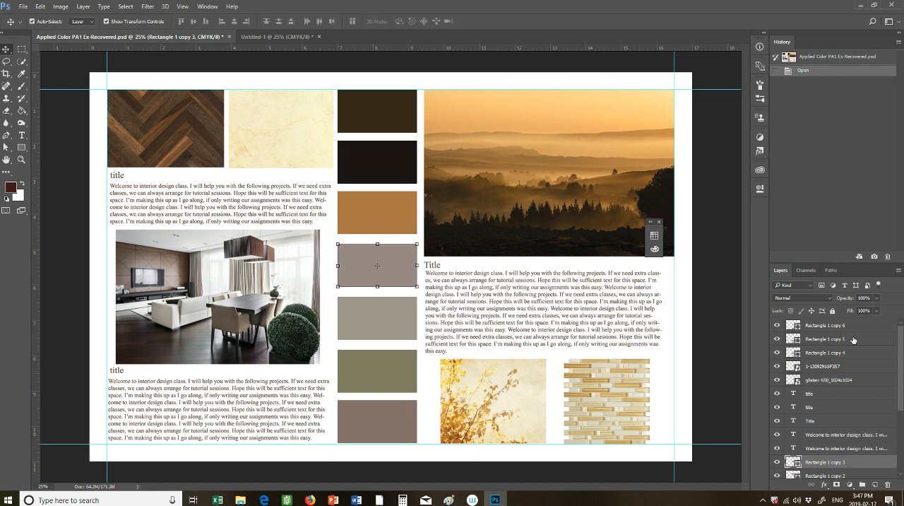
pyautogui.moveTo(902, 372)
pyautogui.mouseDown()
pyautogui.moveTo(902, 430)
pyautogui.moveTo(896, 359)
pyautogui.mouseUp()
# Return to the Untitled-1 document and convert its locked Background into a regular layer named Layer 0
pyautogui.click(268, 36)
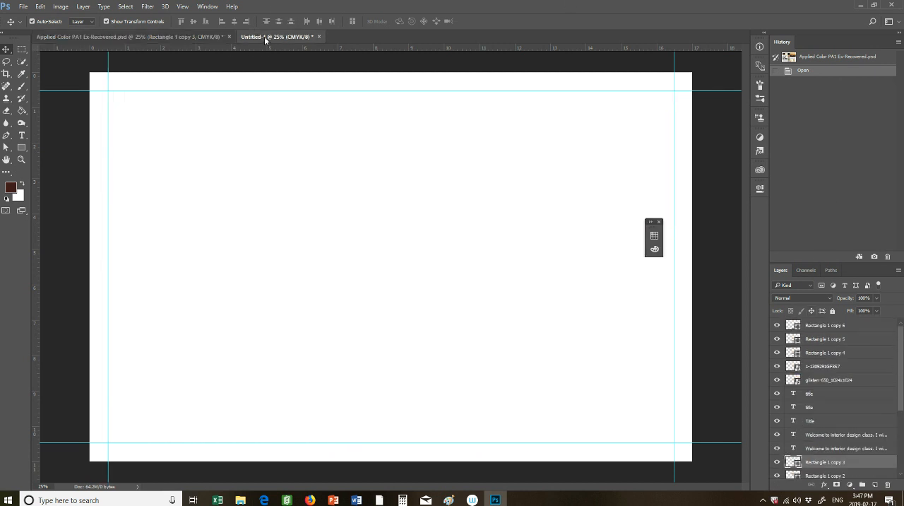
pyautogui.doubleClick(823, 326)
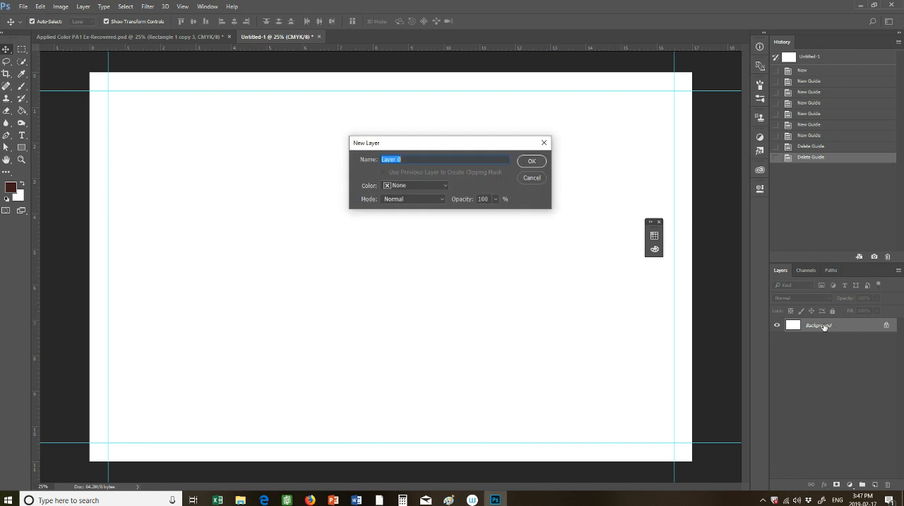
pyautogui.click(531, 161)
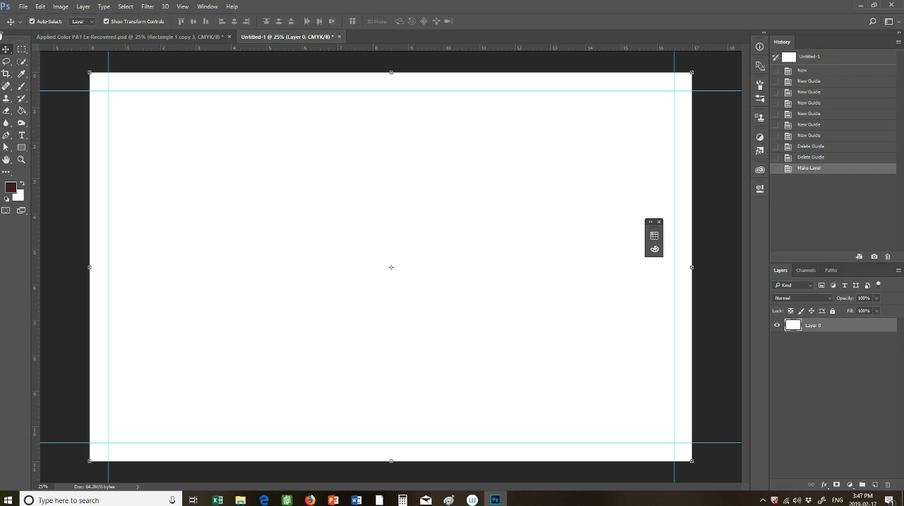
# Place the Apartment-M-Soesthetic-Group-01-1-Kindesign image from the Desktop as an embedded object
pyautogui.click(22, 7)
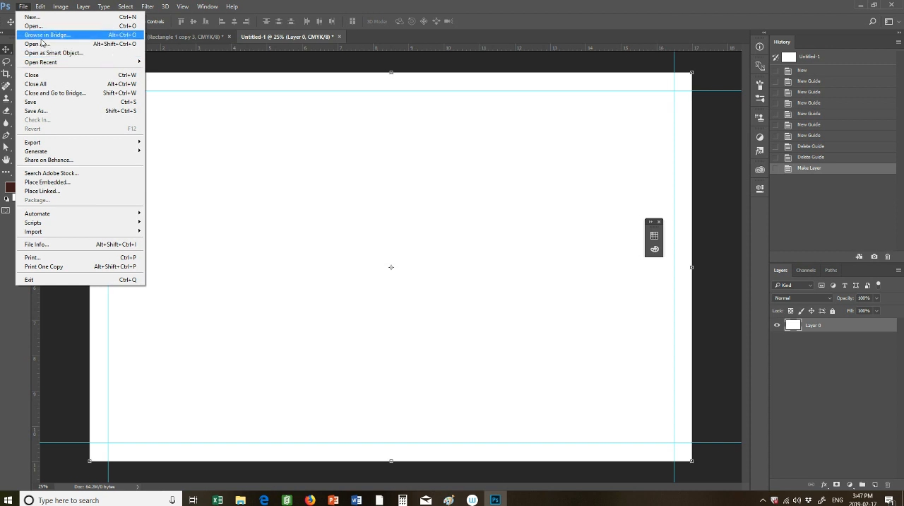
pyautogui.click(65, 182)
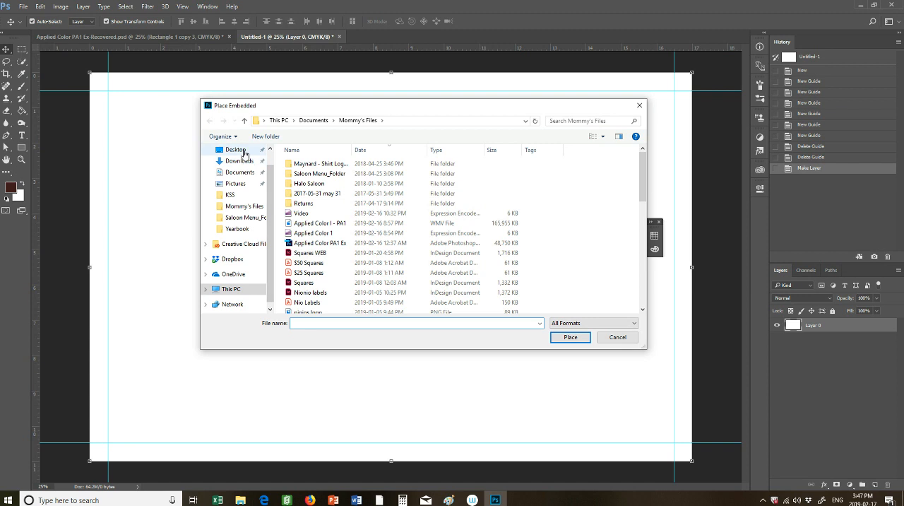
pyautogui.click(244, 153)
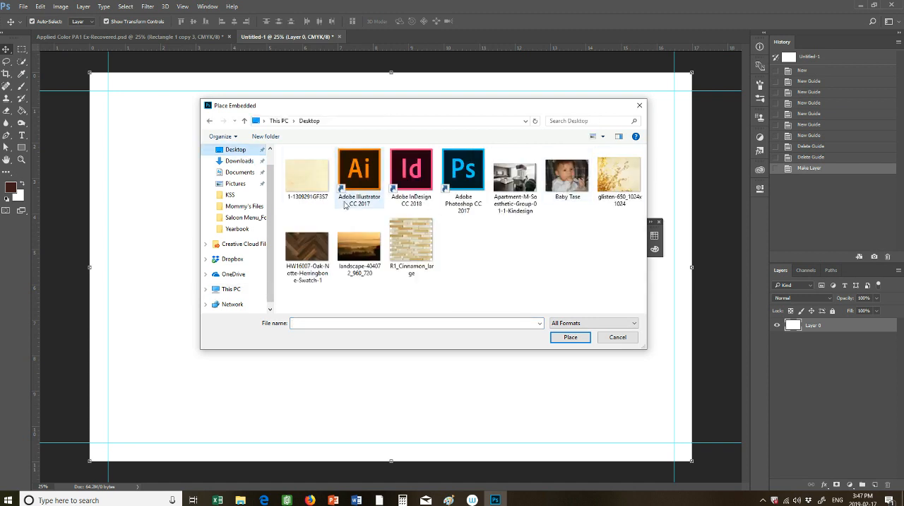
pyautogui.doubleClick(516, 182)
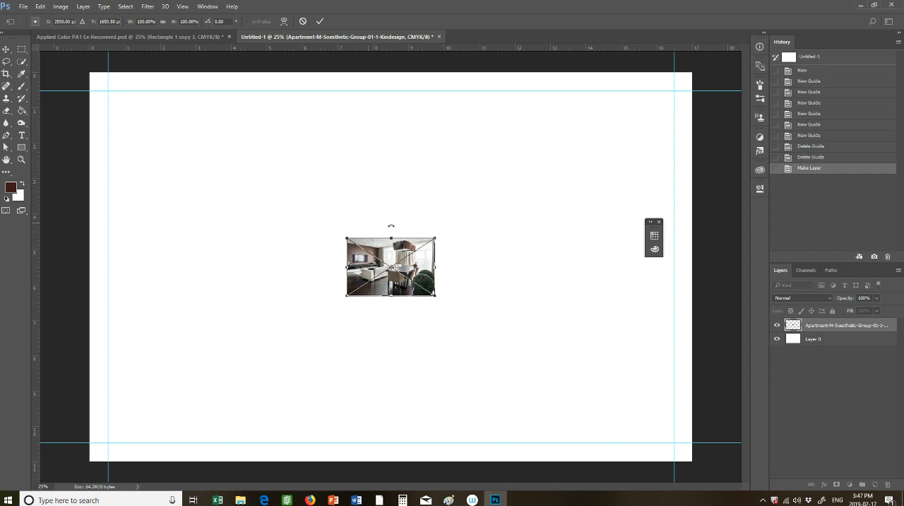
# Try stretching the placed apartment image wider without keeping its proportions, undoing each stretch
pyautogui.moveTo(435, 238); pyautogui.dragTo(496, 233)
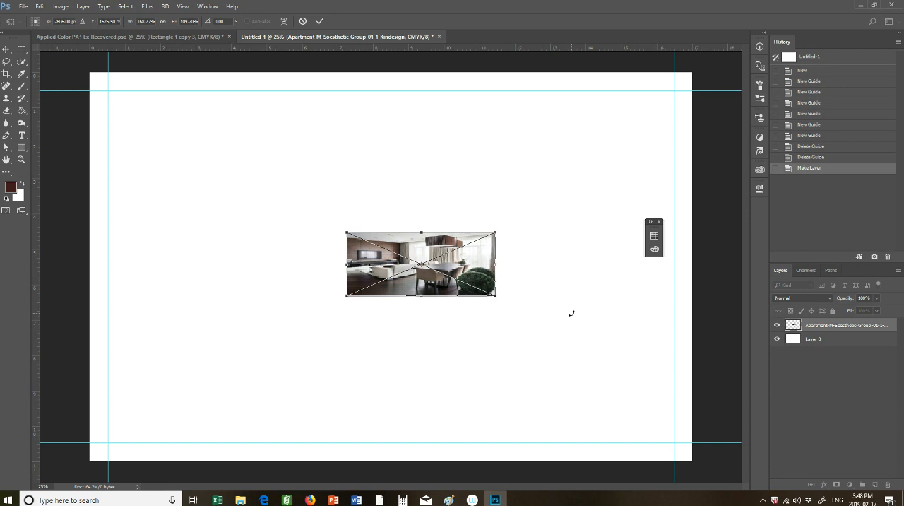
pyautogui.hotkey('ctrl', 'z')
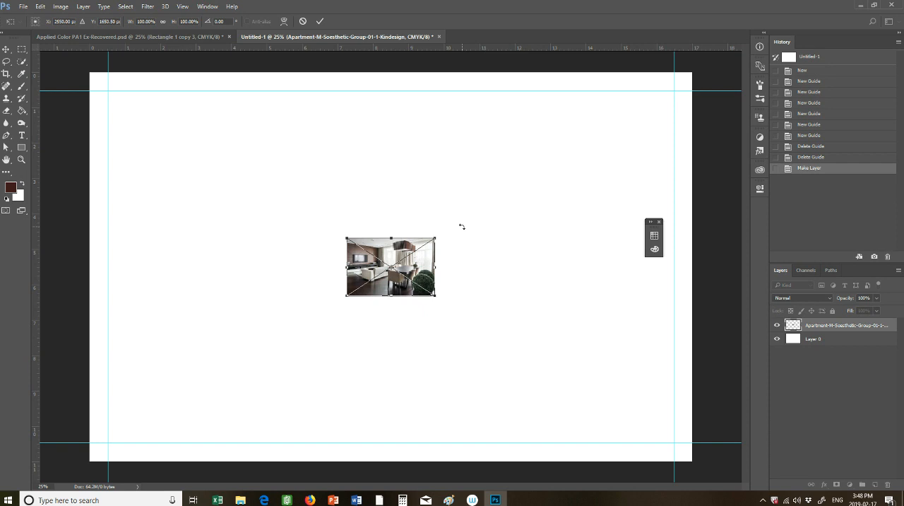
pyautogui.moveTo(435, 239); pyautogui.dragTo(656, 147)
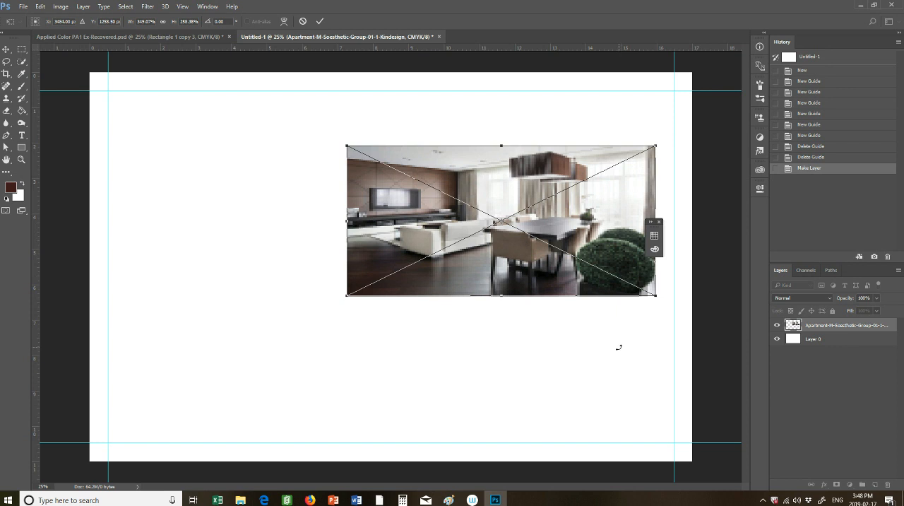
pyautogui.hotkey('ctrl', 'z')
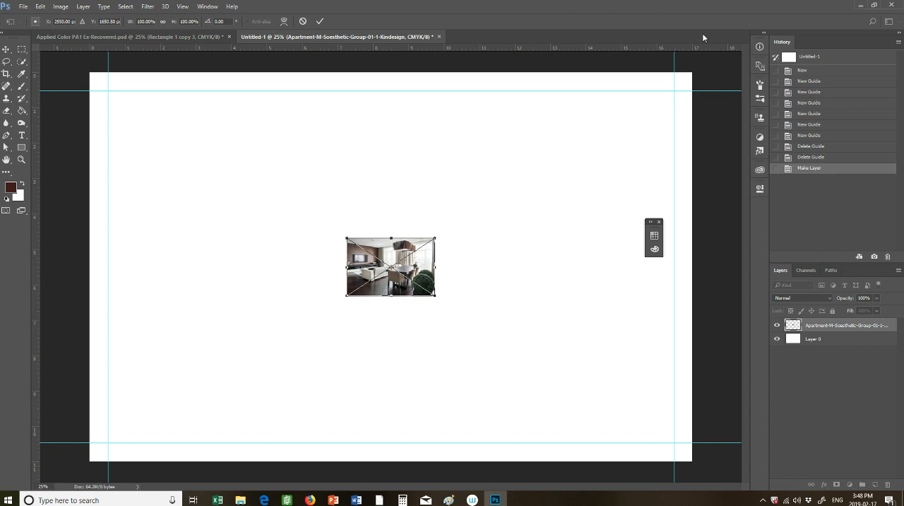
pyautogui.click(210, 7)
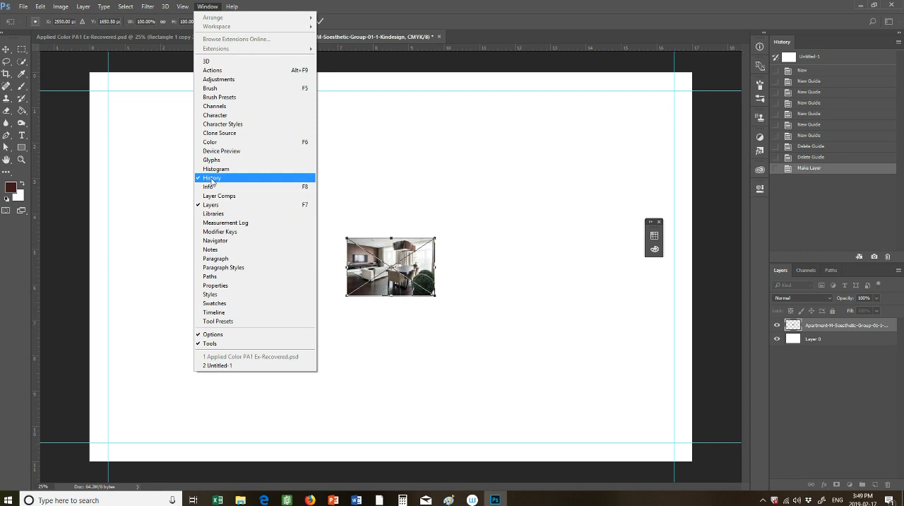
pyautogui.click(843, 56)
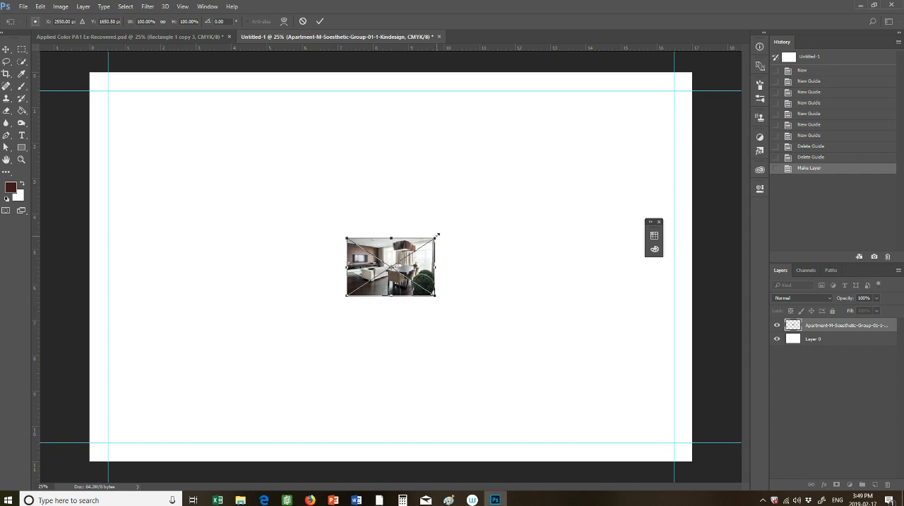
# Scale the apartment image up proportionally to about 270% and commit the placement
pyautogui.moveTo(437, 234); pyautogui.dragTo(602, 162)
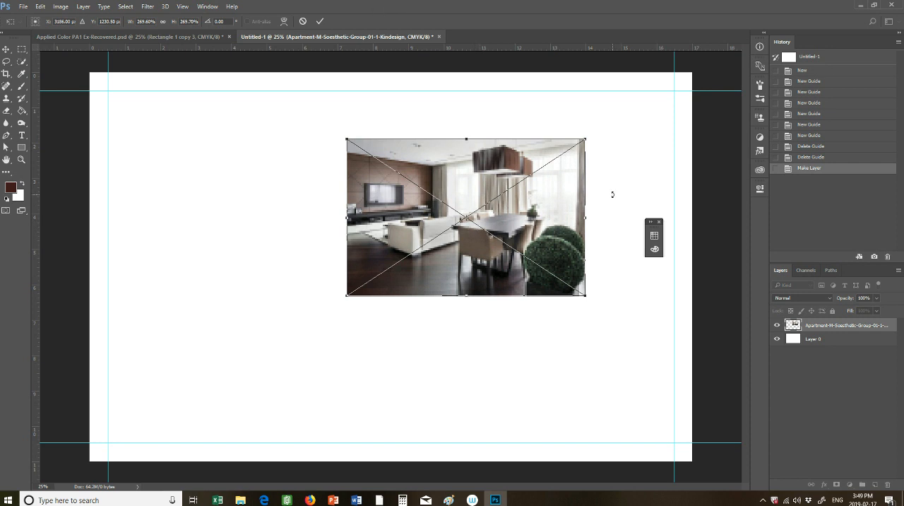
pyautogui.press('Return')
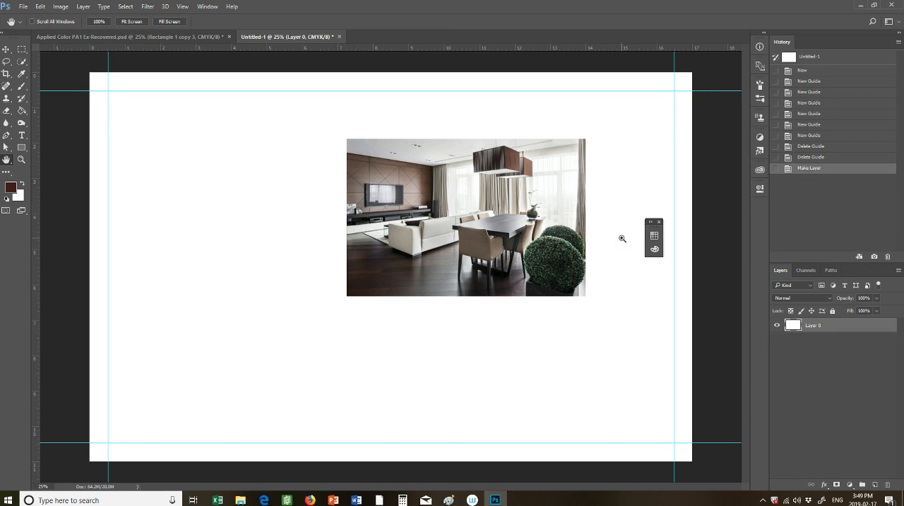
# Undo the embedded placement of the apartment image and redo it
pyautogui.hotkey('ctrl', 'z')
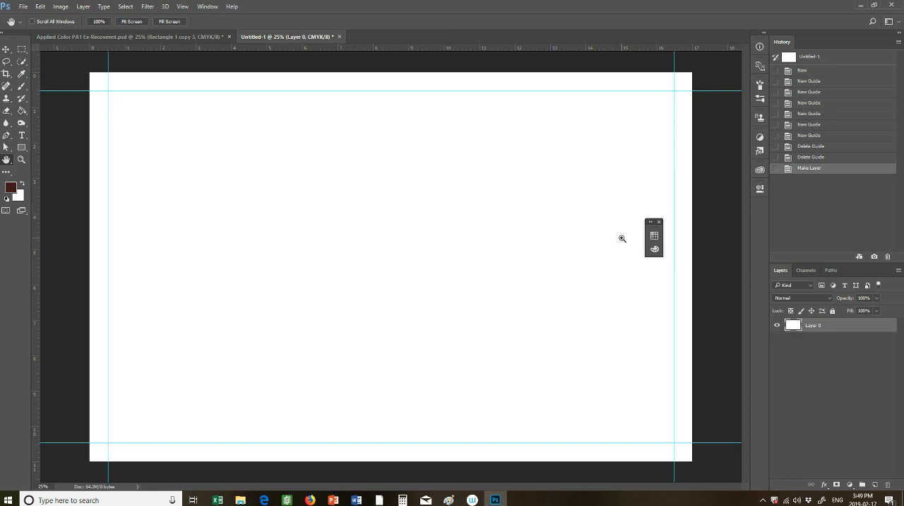
pyautogui.click(40, 6)
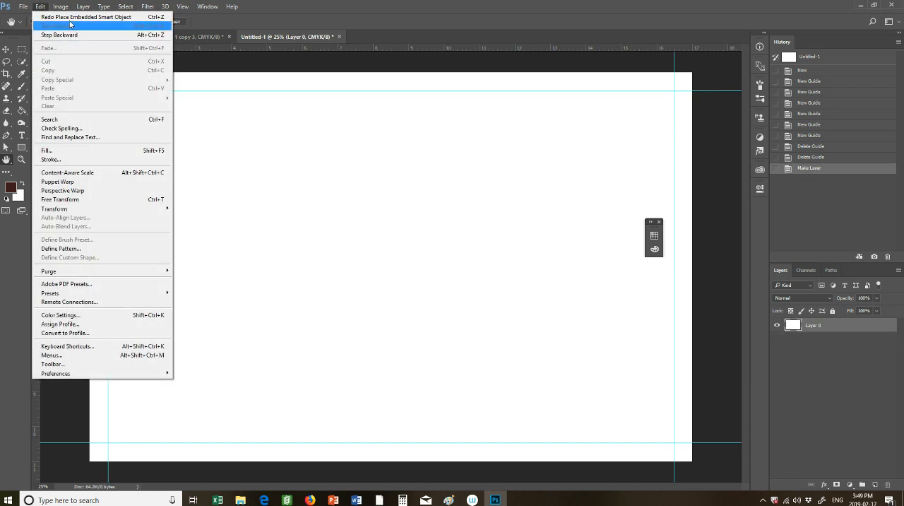
pyautogui.click(76, 19)
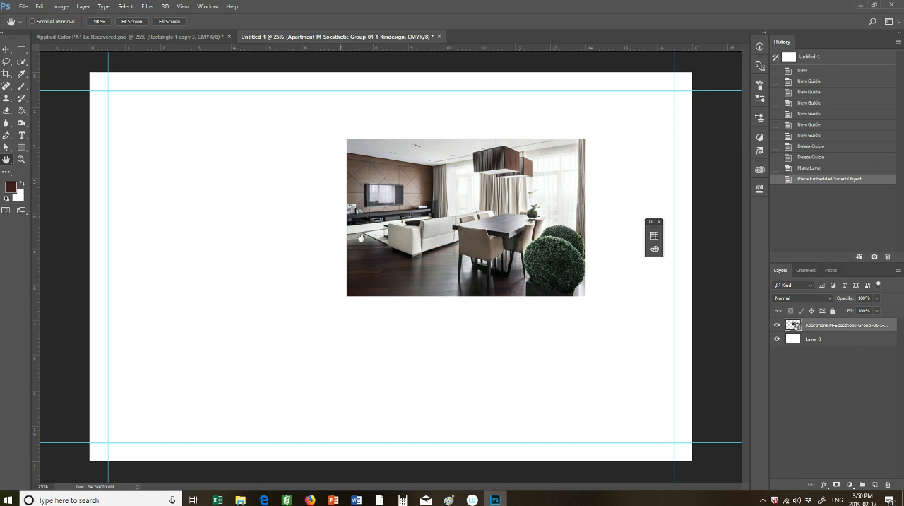
# Snap the apartment image into the upper-right corner of the margin guides and enlarge it proportionally to about 306%
pyautogui.click(6, 50)
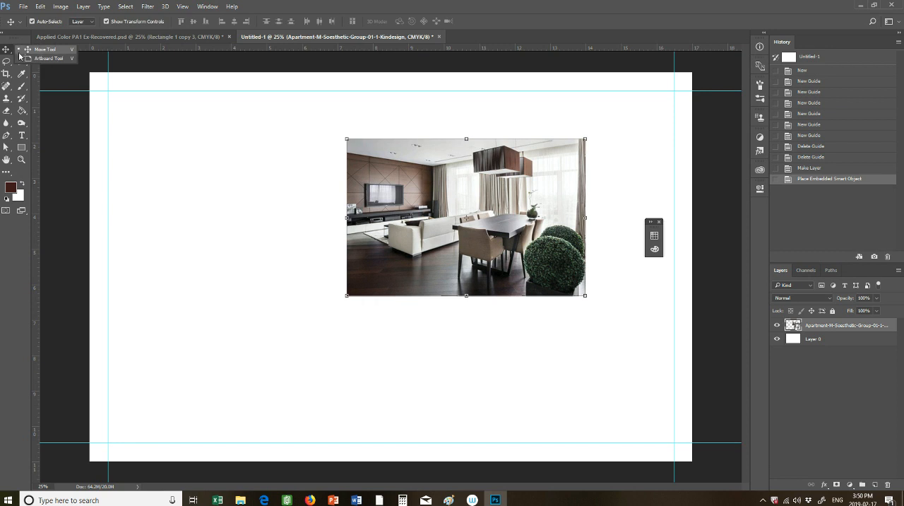
pyautogui.moveTo(473, 223); pyautogui.dragTo(565, 173)
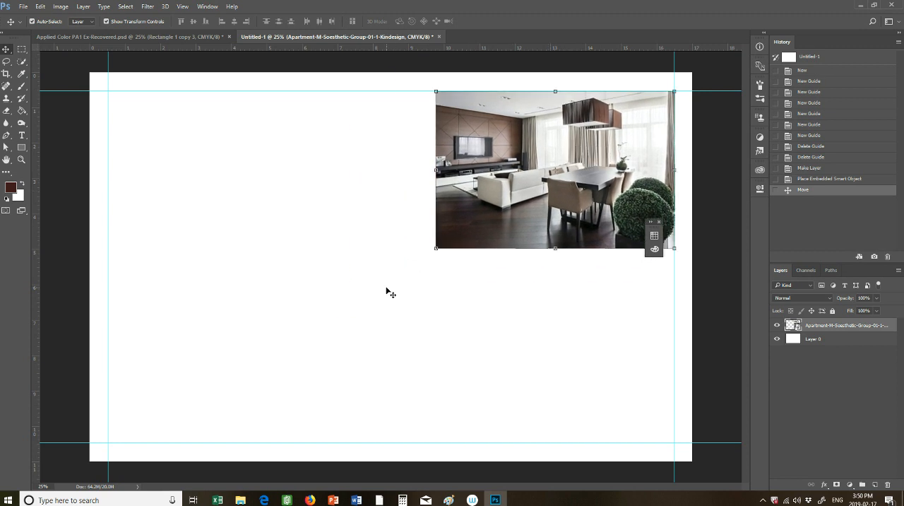
pyautogui.moveTo(437, 247); pyautogui.dragTo(438, 248)
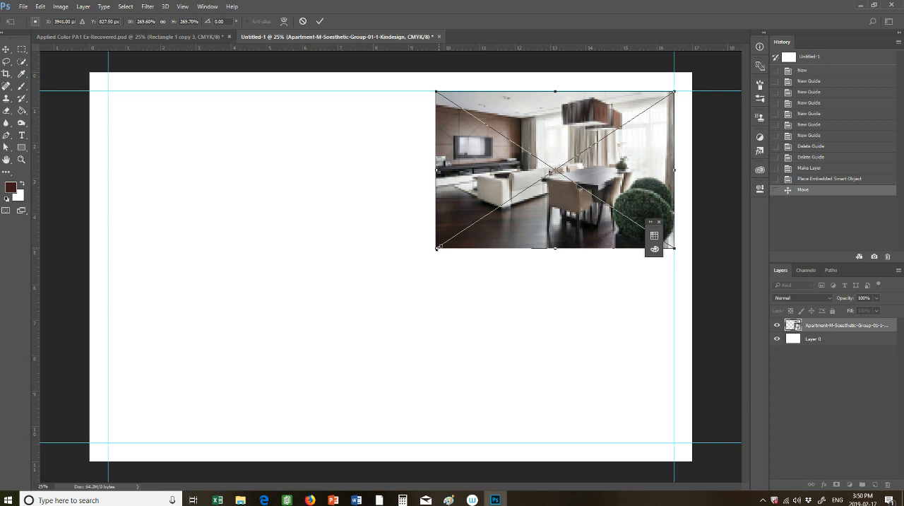
pyautogui.moveTo(437, 248); pyautogui.dragTo(417, 284)
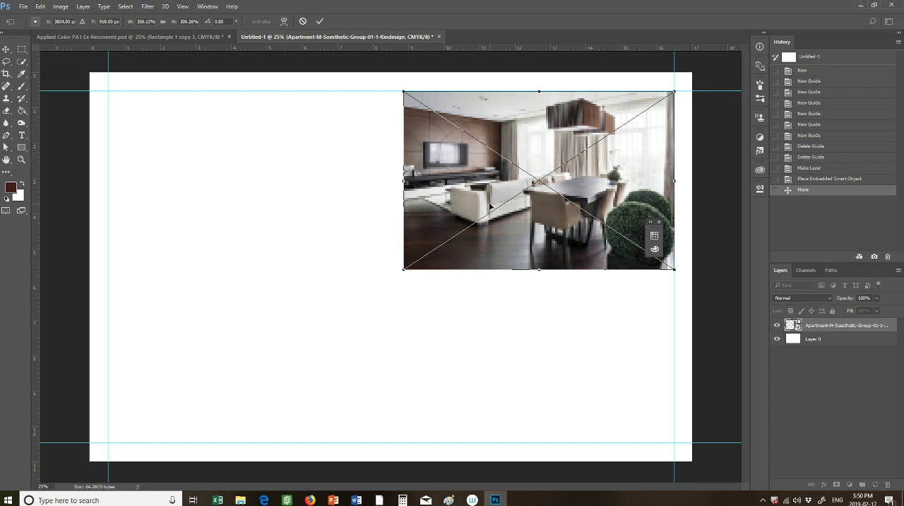
pyautogui.click(319, 23)
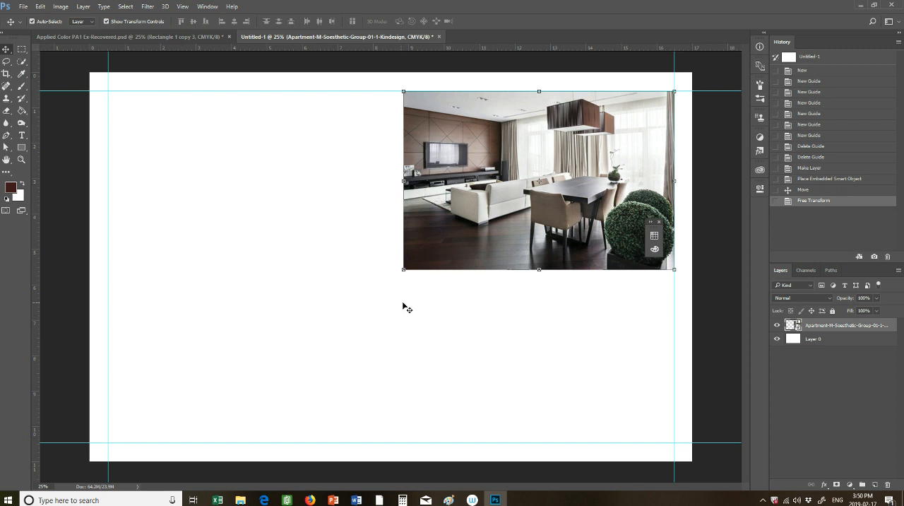
# Place the HW16007-Oak-Notte-Herringbone-Swatch-1 image from the Desktop as an embedded object above Layer 0
pyautogui.click(424, 316)
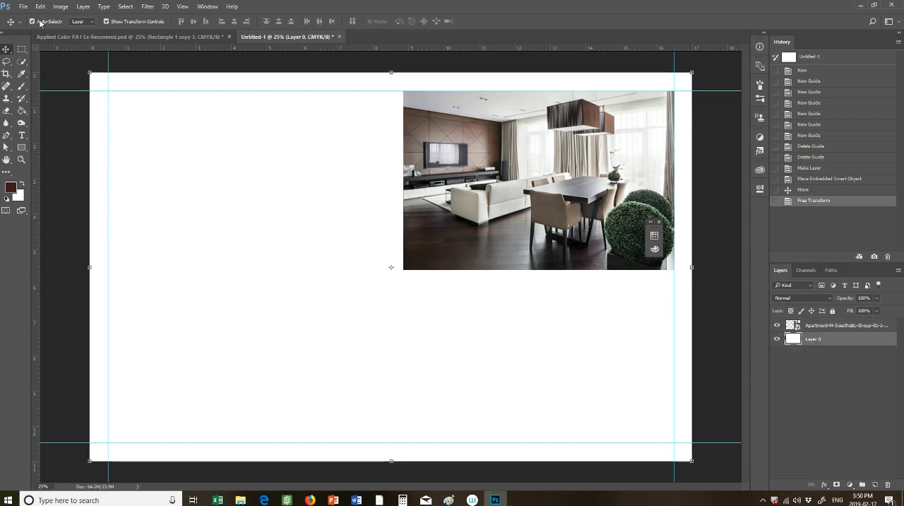
pyautogui.click(23, 6)
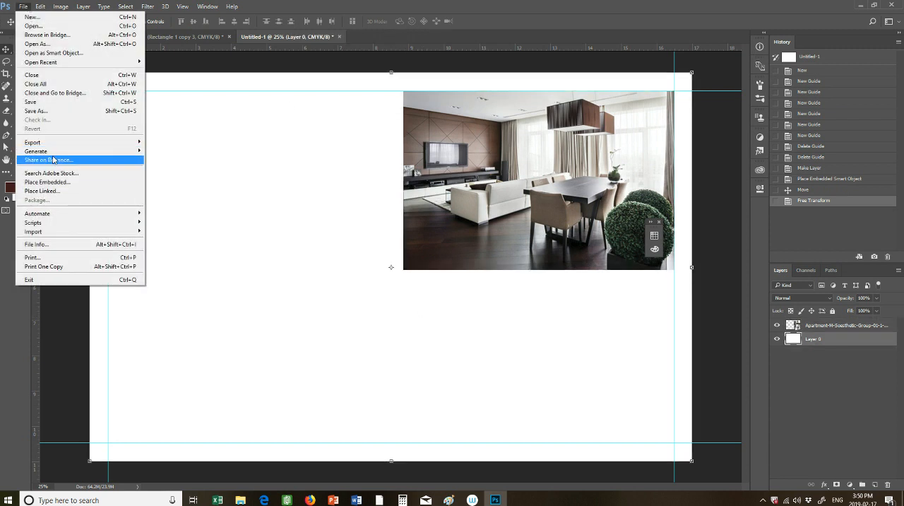
pyautogui.click(49, 182)
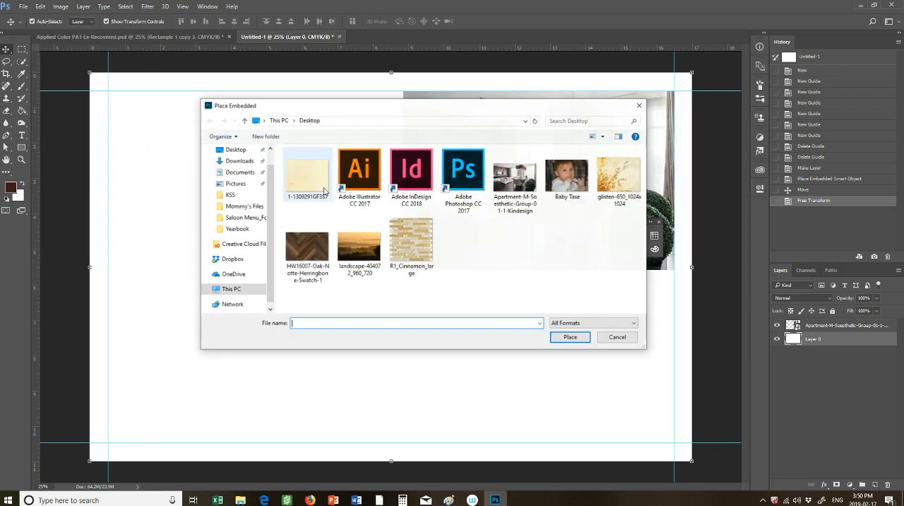
pyautogui.doubleClick(306, 247)
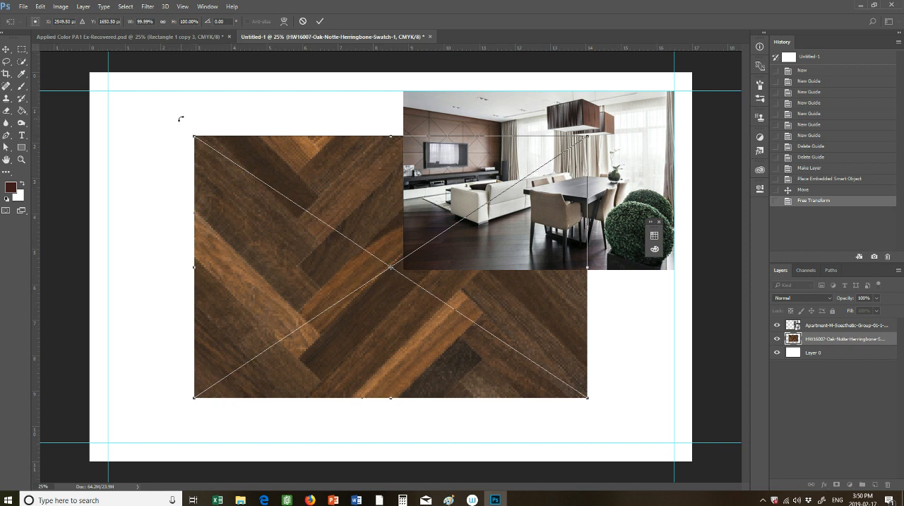
# Shrink the herringbone wood swatch to about 3.6 in wide and fit it into the lower-right corner of the margin guides
pyautogui.moveTo(194, 136); pyautogui.dragTo(476, 324)
pyautogui.moveTo(533, 349); pyautogui.dragTo(621, 395)
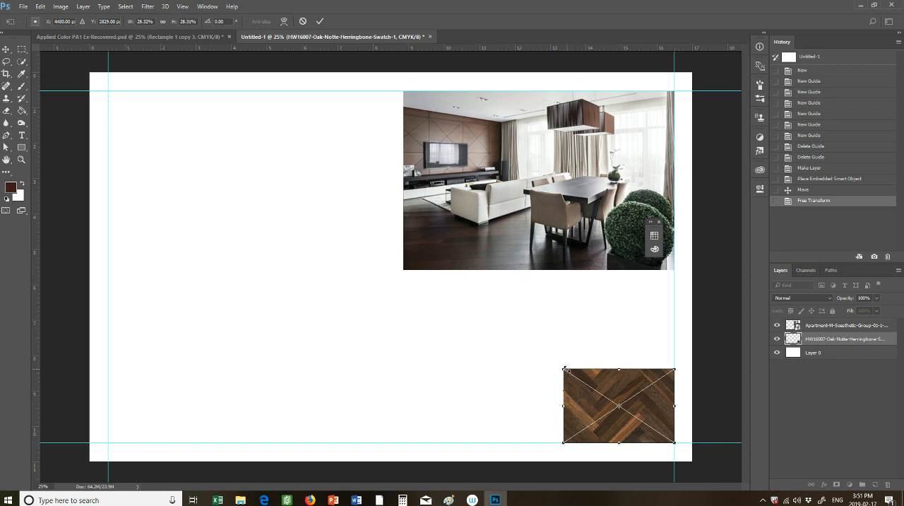
pyautogui.moveTo(563, 368); pyautogui.dragTo(500, 327)
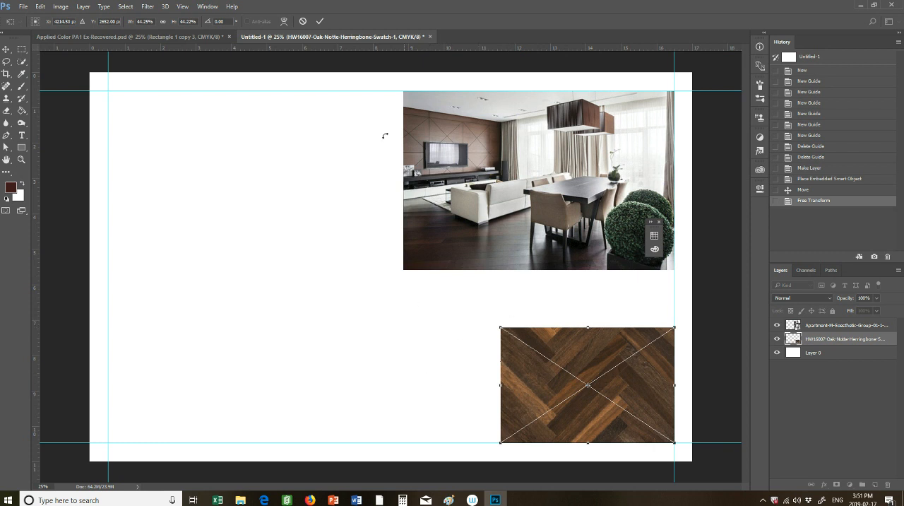
pyautogui.moveTo(500, 326); pyautogui.dragTo(546, 358)
pyautogui.click(320, 23)
pyautogui.click(492, 369)
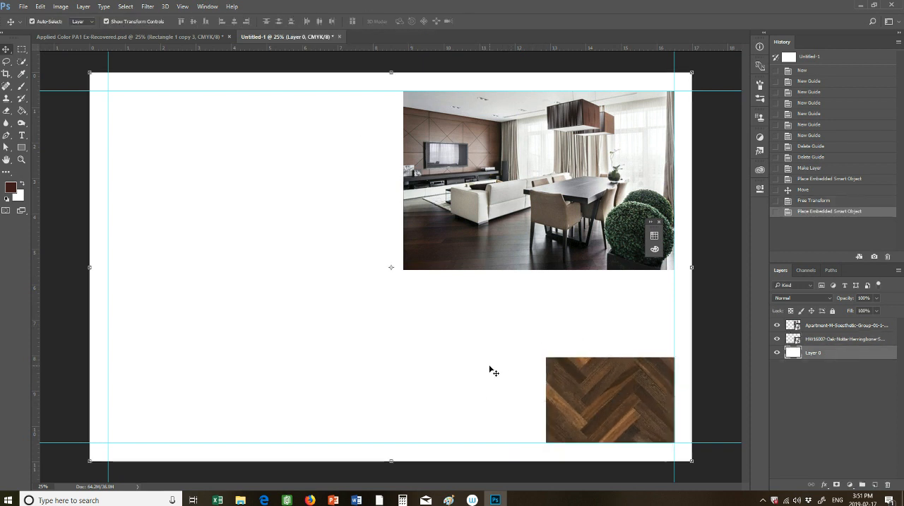
# Select the apartment and herringbone layers in turn to check which image each one holds
pyautogui.click(850, 325)
pyautogui.click(823, 339)
pyautogui.click(824, 327)
pyautogui.click(823, 340)
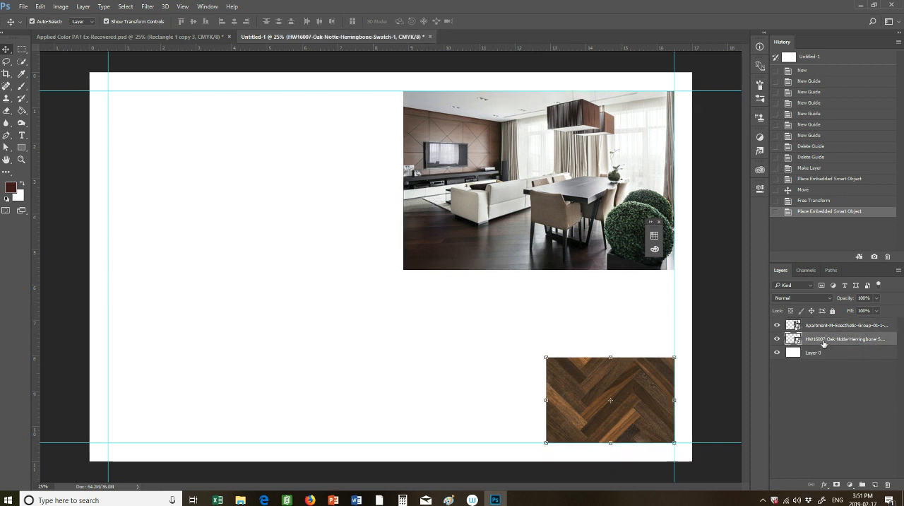
# Place the R1_Cinnamon_large image from the Desktop as an embedded object above the apartment layer
pyautogui.click(817, 327)
pyautogui.click(23, 6)
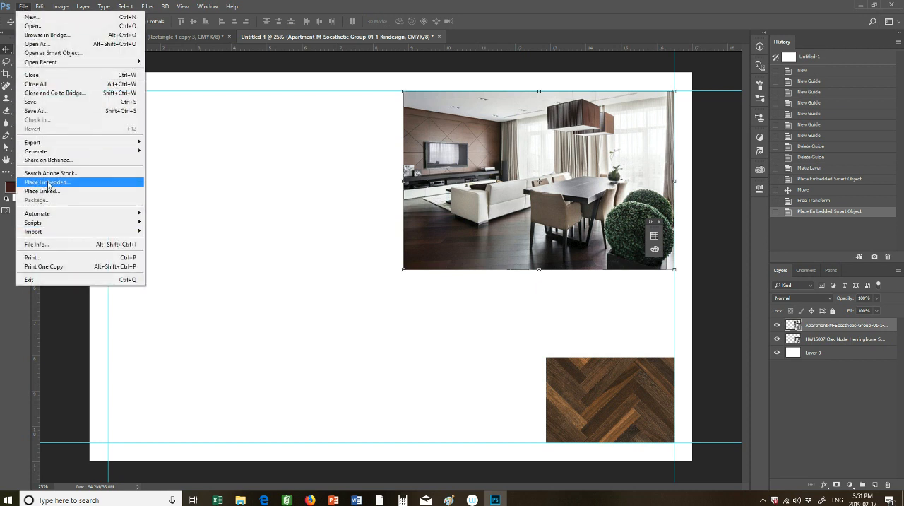
pyautogui.click(48, 182)
pyautogui.doubleClick(409, 243)
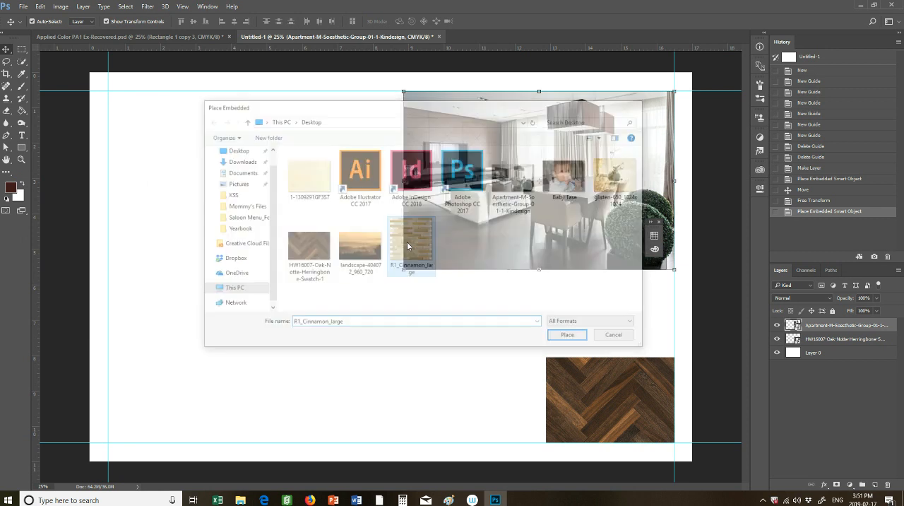
# Scale the cinnamon tile image down to about 42% and set it beside the wood swatch on the lower margin guide
pyautogui.moveTo(402, 267); pyautogui.dragTo(449, 342)
pyautogui.moveTo(336, 241); pyautogui.dragTo(453, 358)
pyautogui.moveTo(497, 400); pyautogui.dragTo(446, 382)
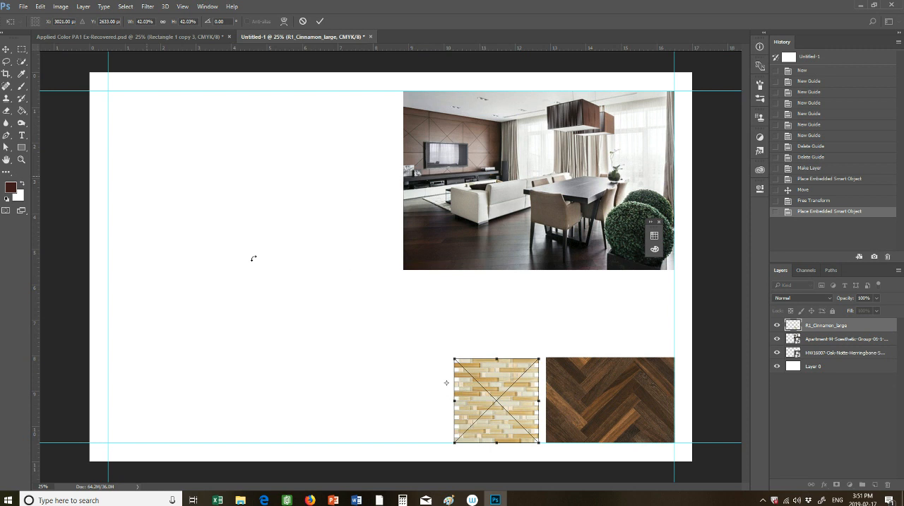
pyautogui.click(320, 21)
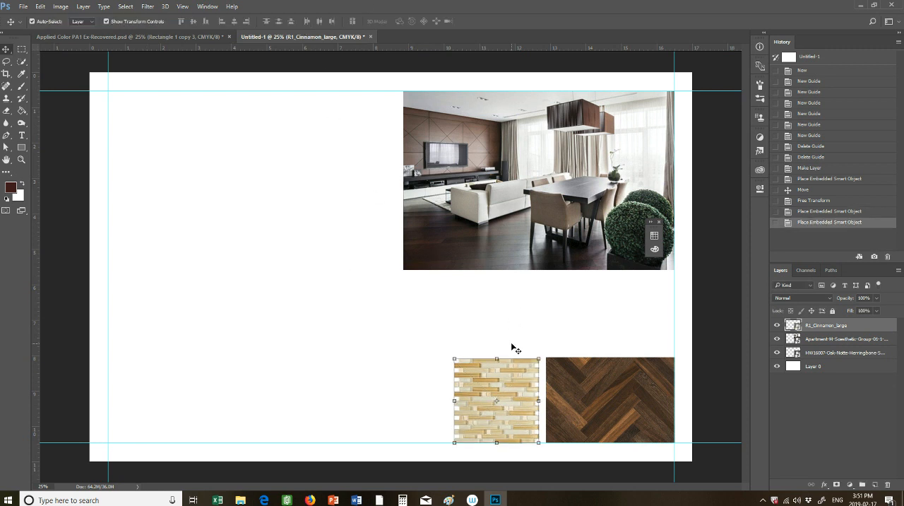
# Move the tile and wood swatches left along the lower margin guide, leaving a gap of about 0.5 in between them
pyautogui.hotkey('ctrl', 't')
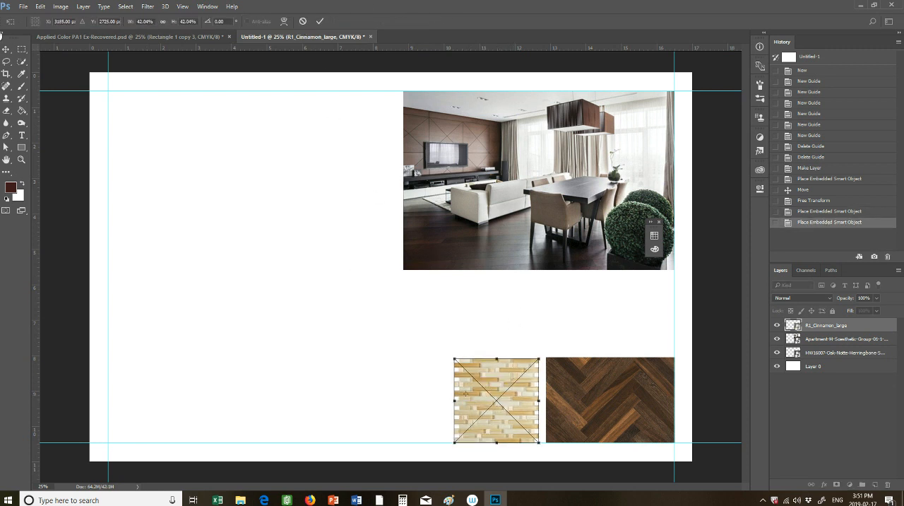
pyautogui.click(6, 50)
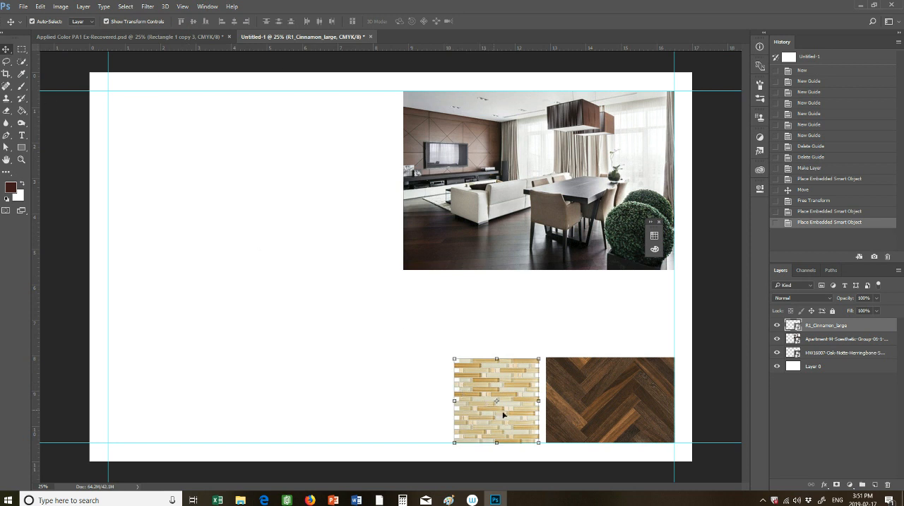
pyautogui.moveTo(511, 401); pyautogui.dragTo(457, 400)
pyautogui.moveTo(625, 393); pyautogui.dragTo(601, 394)
pyautogui.moveTo(462, 391); pyautogui.dragTo(478, 390)
# Draw a paragraph text box about 7 x 1.6 in between the apartment image and the two material swatches
pyautogui.click(258, 335)
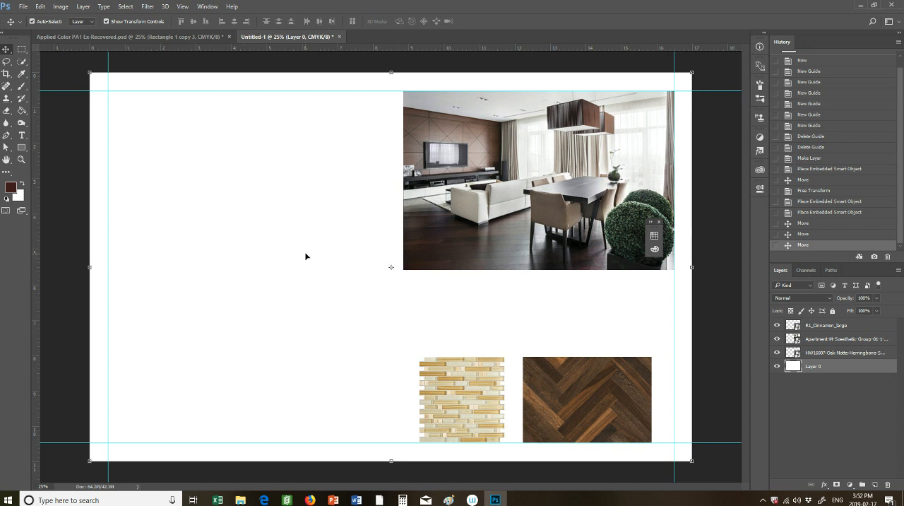
pyautogui.click(21, 136)
pyautogui.moveTo(421, 290); pyautogui.dragTo(664, 343)
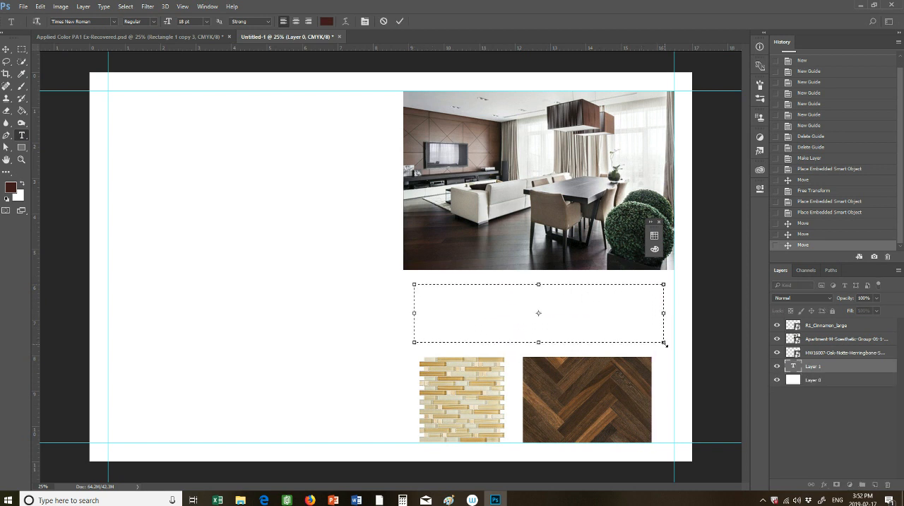
# Switch to Word and copy the 100-word sample paragraph under the first title
pyautogui.click(356, 500)
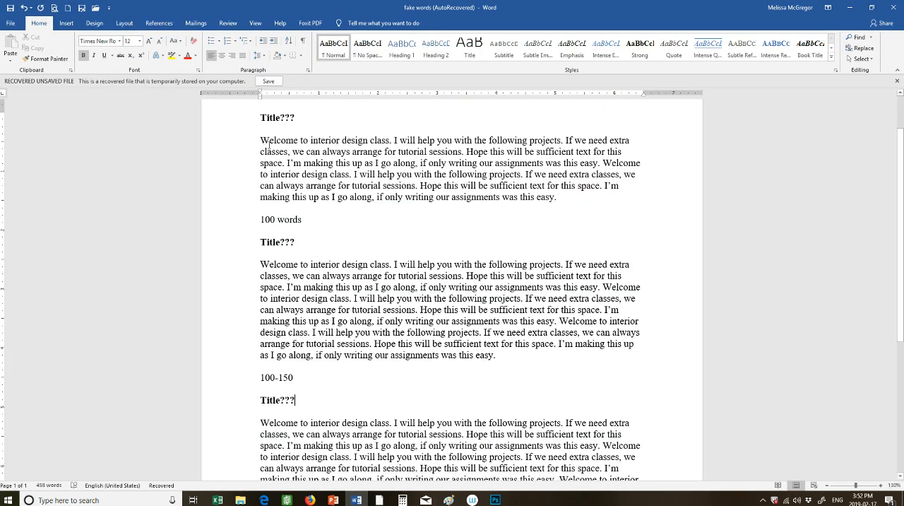
pyautogui.scroll(2, 261, 155)
pyautogui.moveTo(261, 197); pyautogui.dragTo(558, 253)
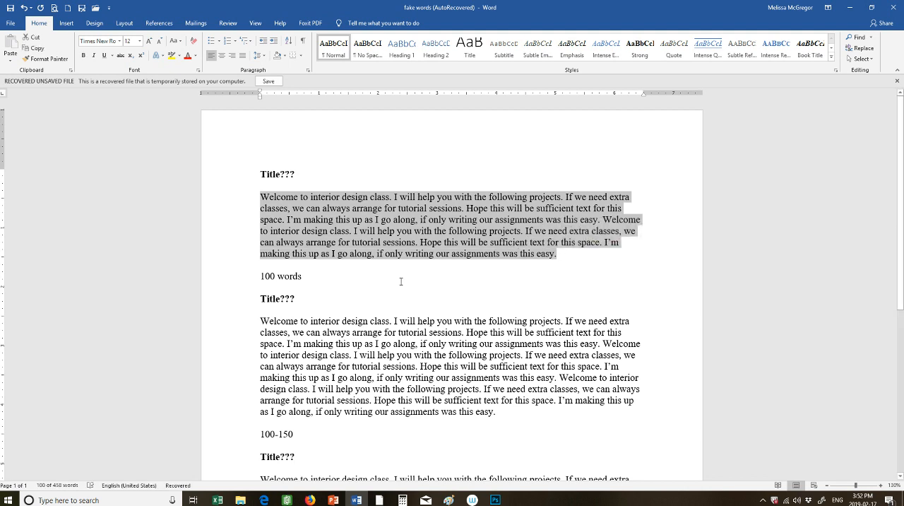
# Look through the longer 100-150 and 150-200 word sample paragraphs in the document
pyautogui.scroll(-3, 357, 254)
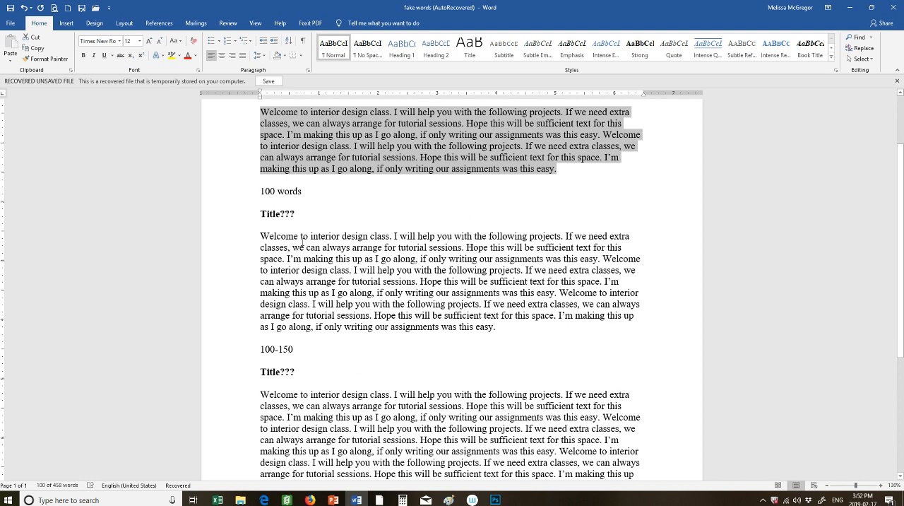
pyautogui.scroll(-6, 424, 296)
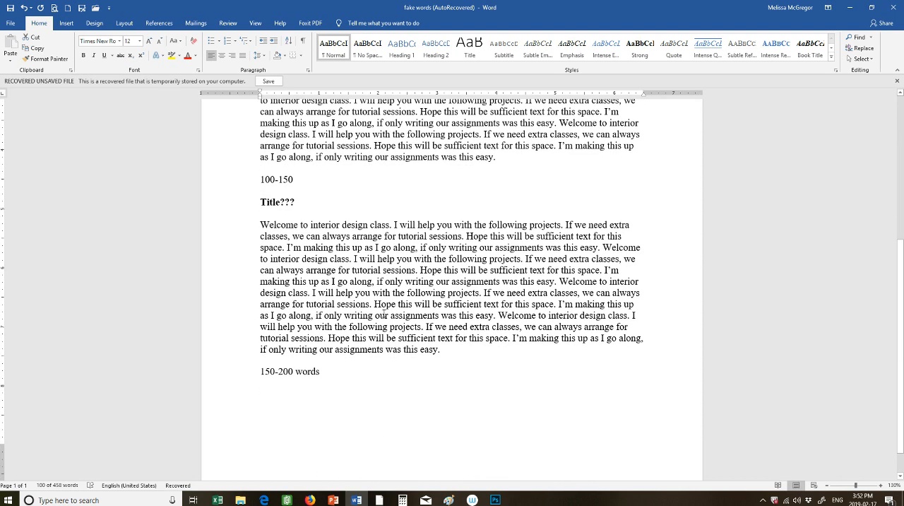
pyautogui.scroll(11, 417, 297)
pyautogui.scroll(-7, 417, 296)
pyautogui.scroll(-4, 418, 295)
pyautogui.scroll(10, 424, 300)
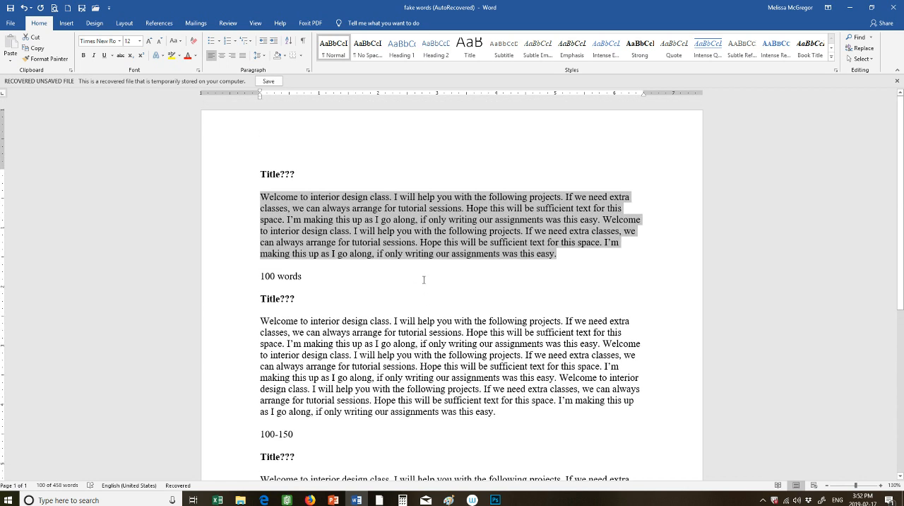
pyautogui.scroll(-7, 424, 279)
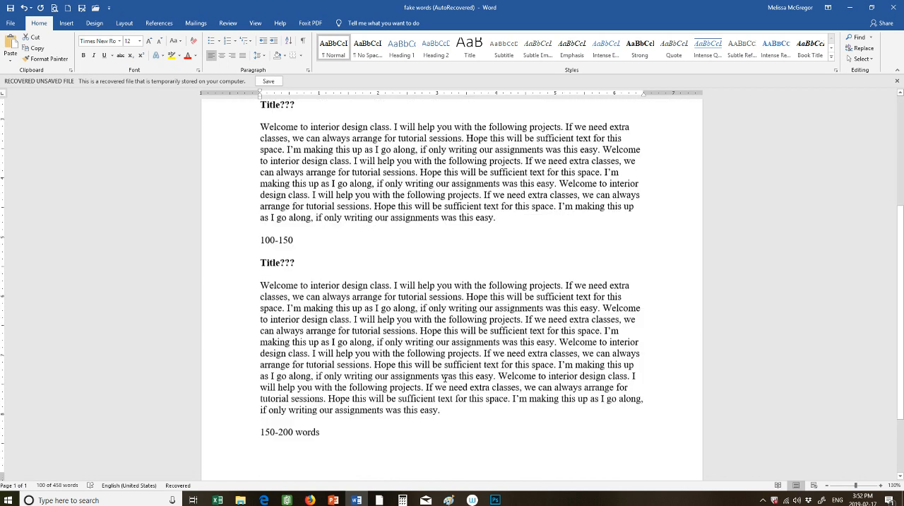
pyautogui.scroll(-1, 445, 378)
# Switch back to Photoshop, paste the paragraph into the text box and enlarge the box to about 7.7 x 2.4 in, matching the apartment image's width
pyautogui.click(495, 500)
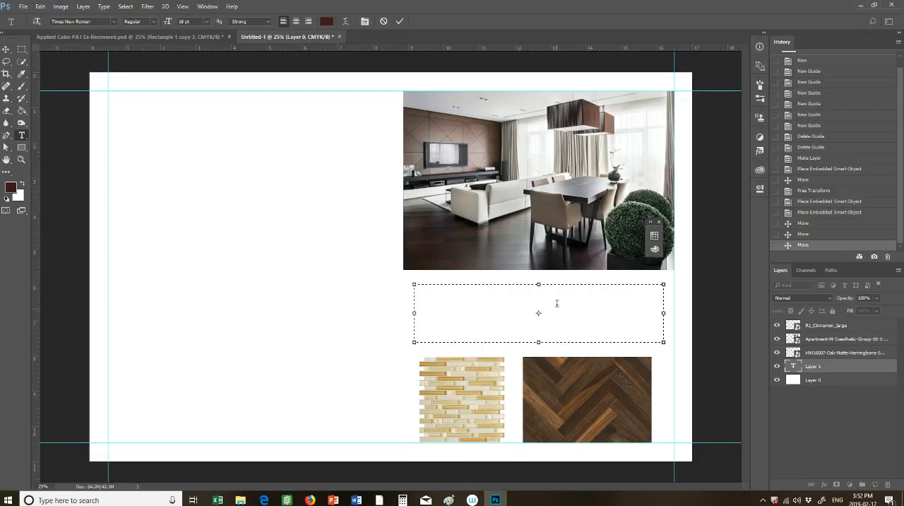
pyautogui.write('Welcome to interior design class. I will help you with the following projects. If we need extra classes, we can always arrange for tutorial sessions. Hope this will be sufficient text for this space. I’m making this up as I go along, if only writing our assignments was this easy. Welcome to interior design class. I will help you with the following')
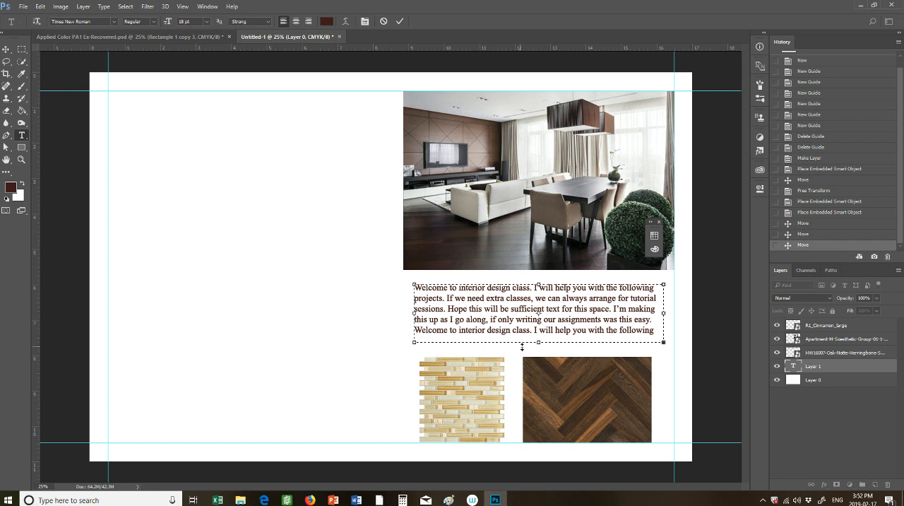
pyautogui.moveTo(539, 342)
pyautogui.mouseDown()
pyautogui.moveTo(539, 368)
pyautogui.moveTo(540, 358)
pyautogui.mouseUp()
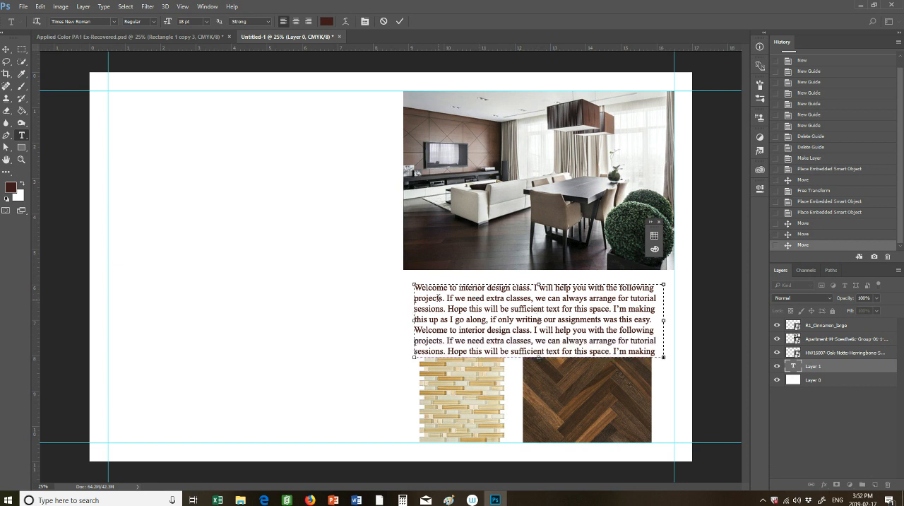
pyautogui.moveTo(414, 285); pyautogui.dragTo(403, 273)
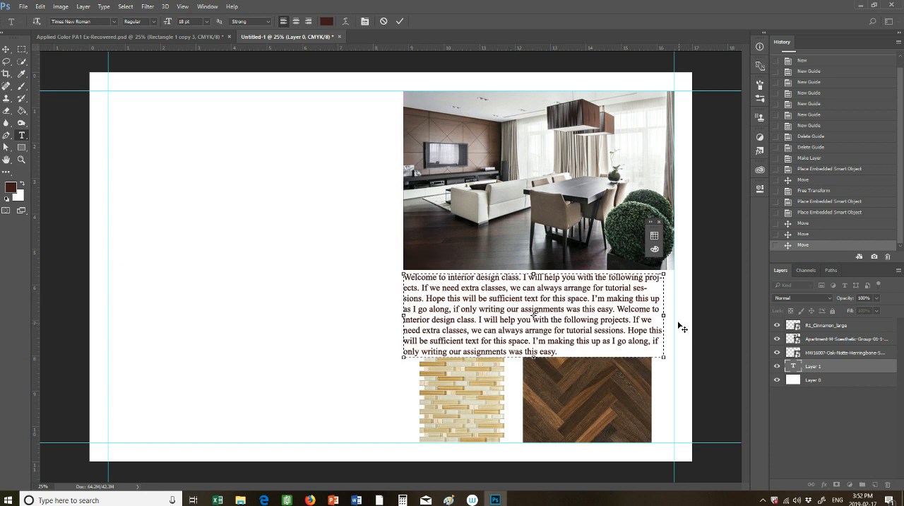
pyautogui.moveTo(665, 316); pyautogui.dragTo(675, 316)
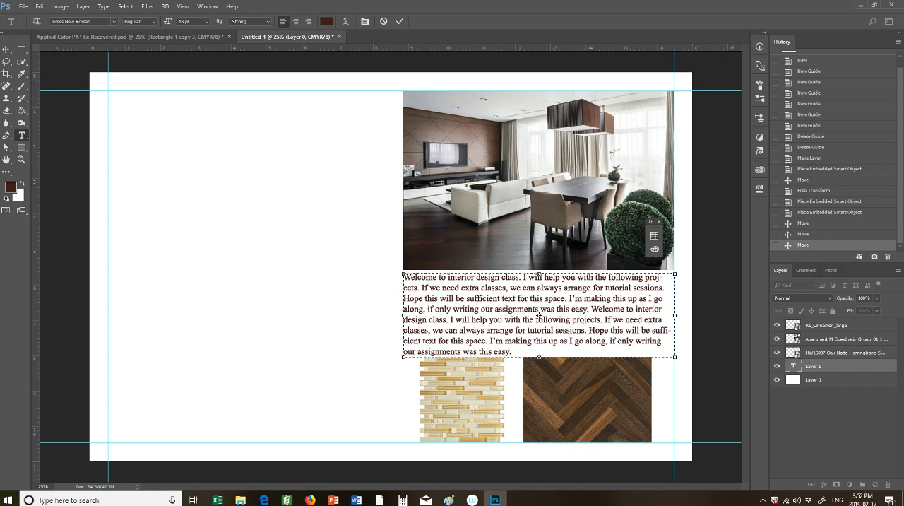
# Review the start of the sample text in Word again and return to Photoshop
pyautogui.click(355, 502)
pyautogui.scroll(5, 362, 154)
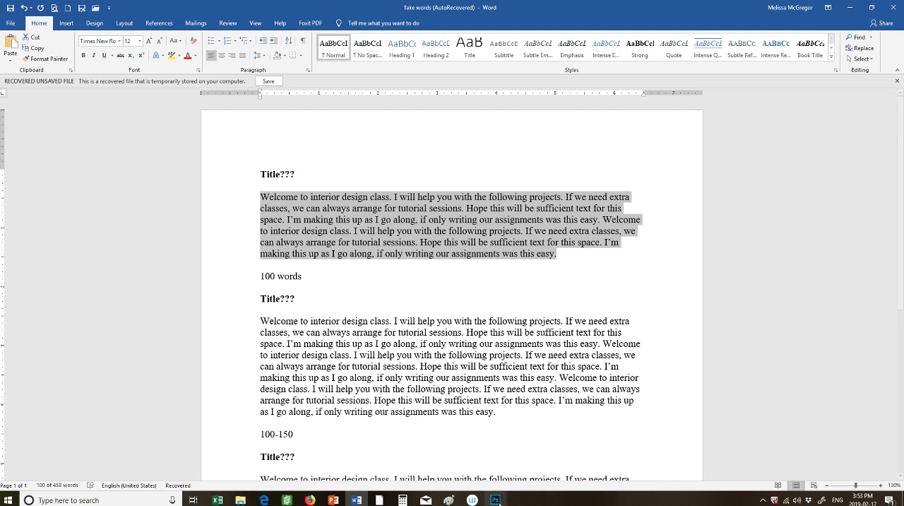
pyautogui.click(495, 500)
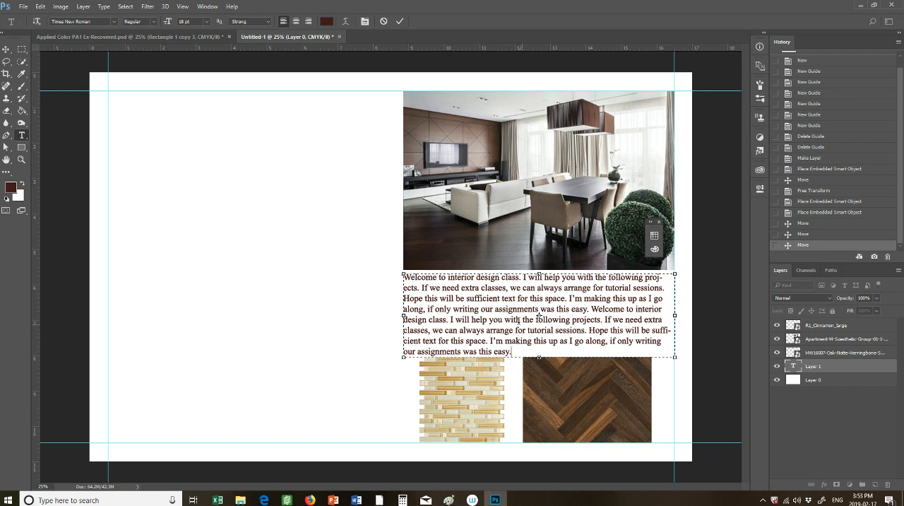
# Select all of the pasted paragraph's text and commit the text layer
pyautogui.moveTo(539, 357)
pyautogui.mouseDown()
pyautogui.moveTo(541, 430)
pyautogui.moveTo(537, 357)
pyautogui.mouseUp()
pyautogui.moveTo(514, 349); pyautogui.dragTo(399, 276)
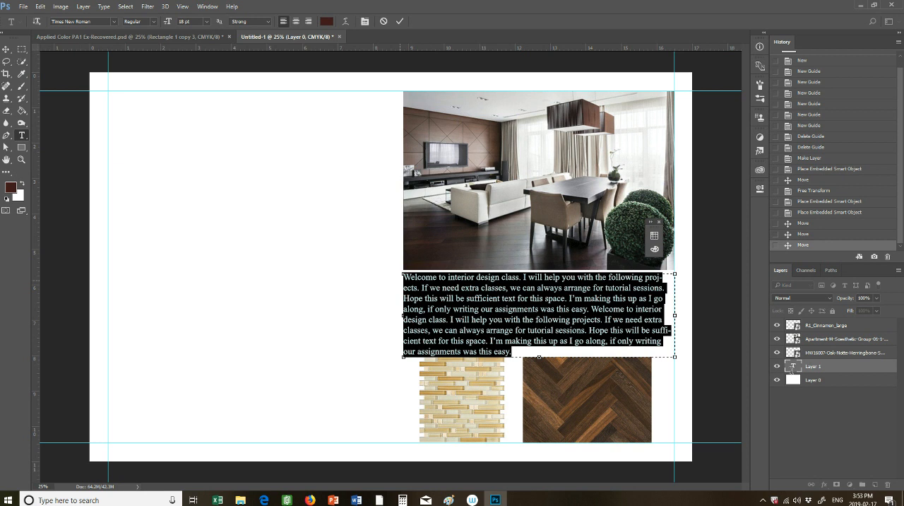
pyautogui.click(694, 307)
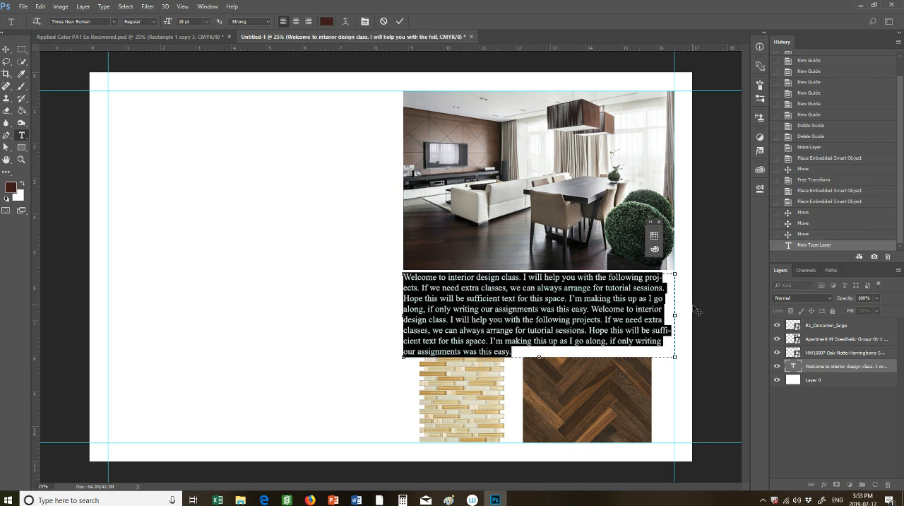
pyautogui.click(336, 324)
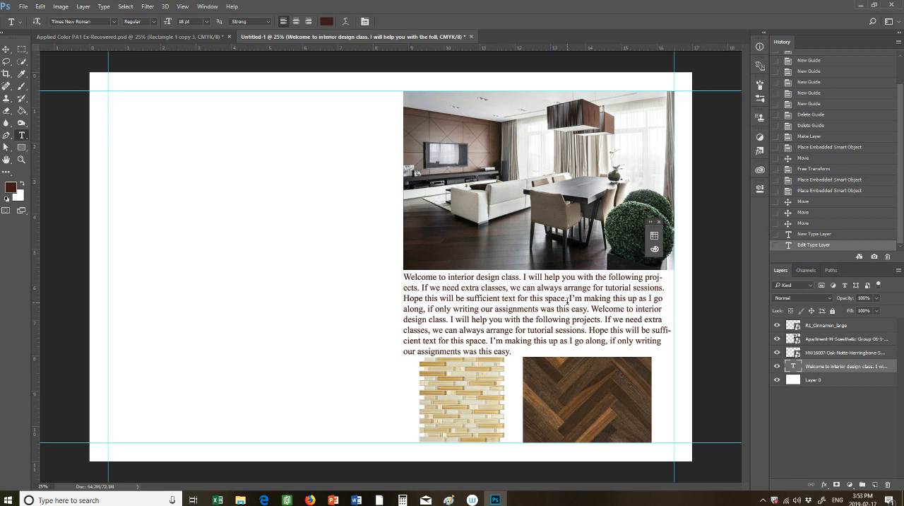
pyautogui.click(288, 377)
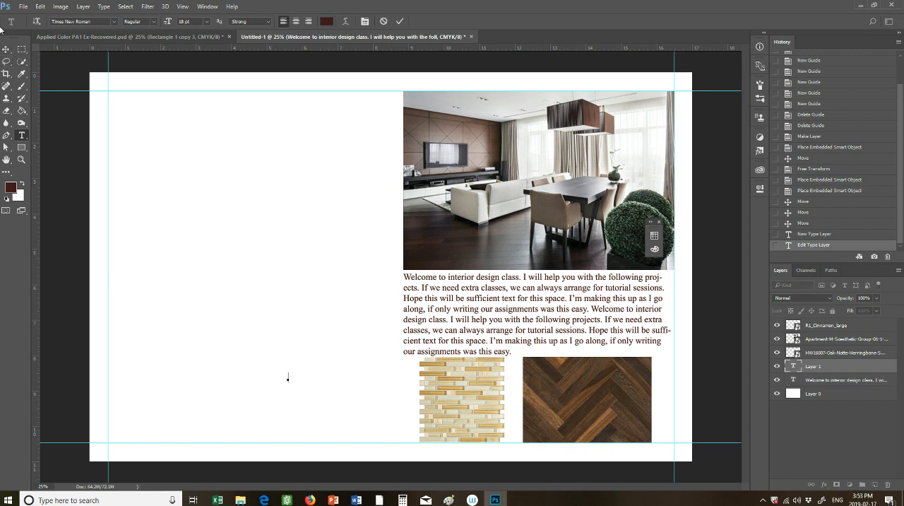
# Move the paragraph to the left margin guide and try stretching its bounding box taller and wider with a transform
pyautogui.click(5, 49)
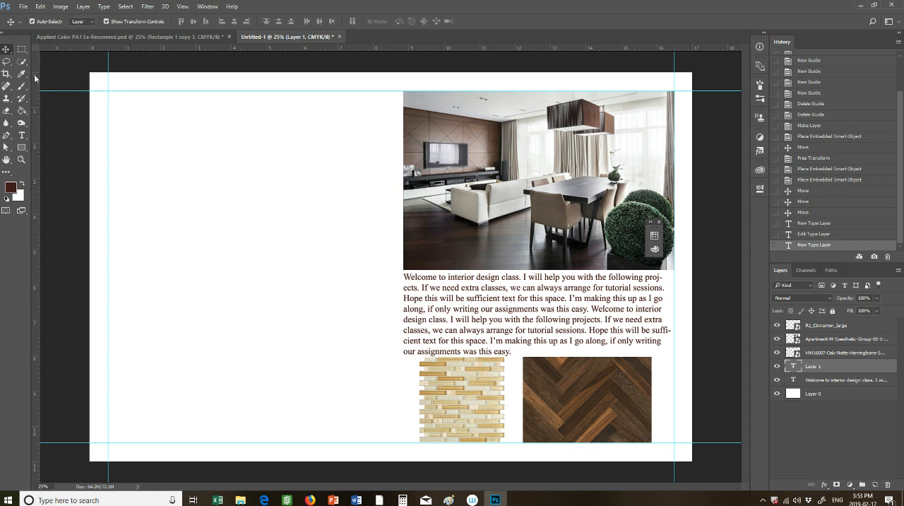
pyautogui.moveTo(541, 272); pyautogui.dragTo(246, 152)
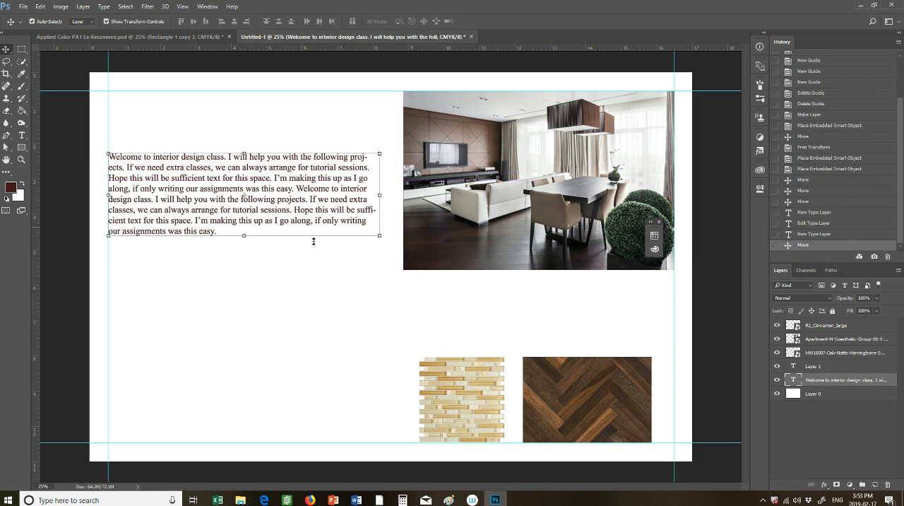
pyautogui.moveTo(246, 235); pyautogui.dragTo(245, 426)
pyautogui.moveTo(379, 289); pyautogui.dragTo(528, 289)
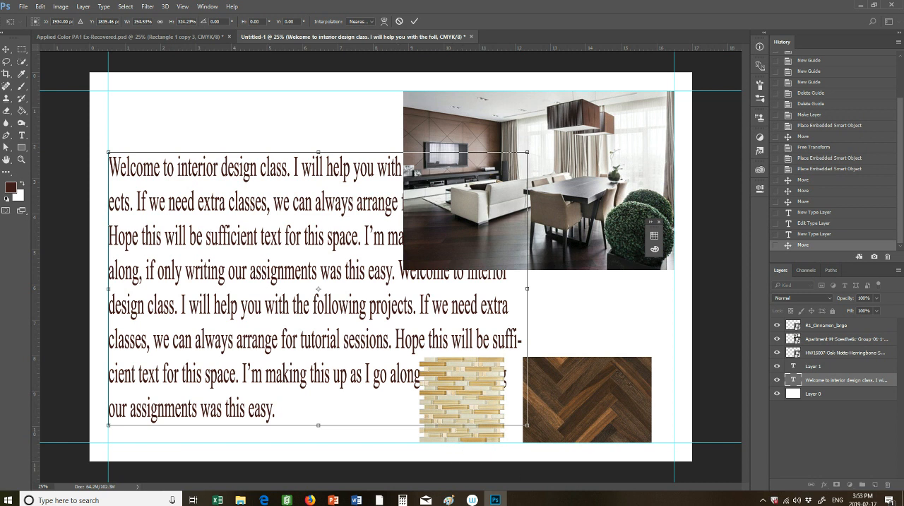
pyautogui.hotkey('ctrl', 'z')
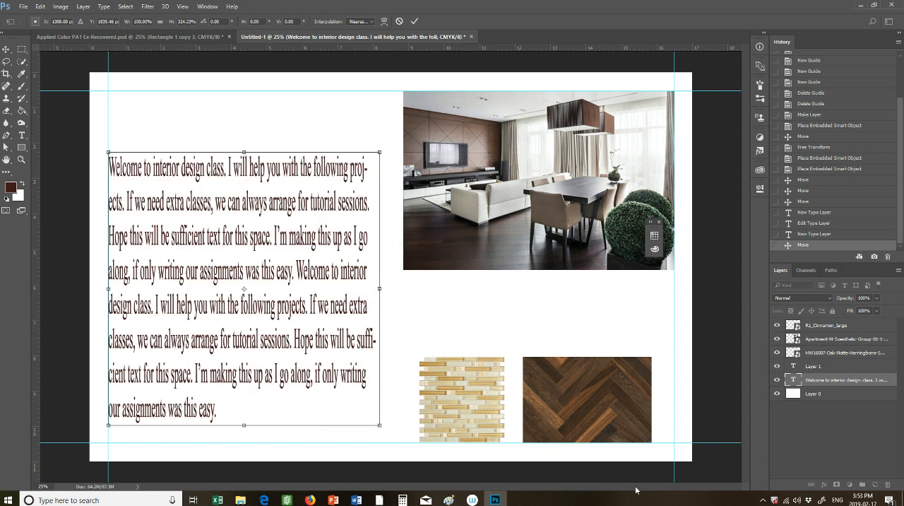
pyautogui.hotkey('ctrl', 'z')
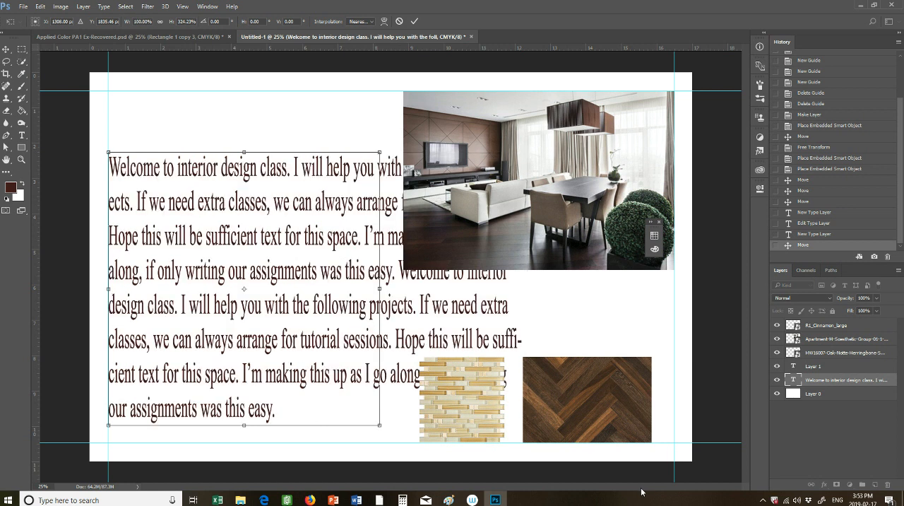
pyautogui.hotkey('ctrl', 'z')
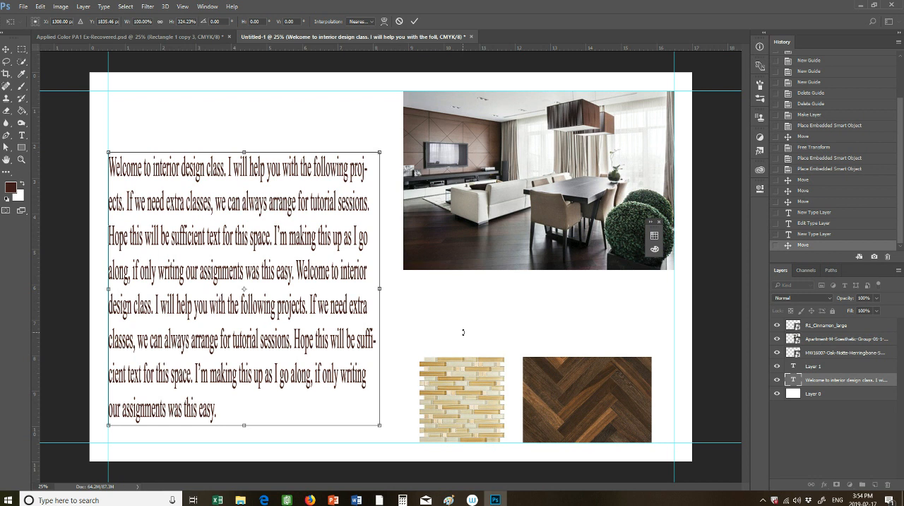
pyautogui.press('Escape')
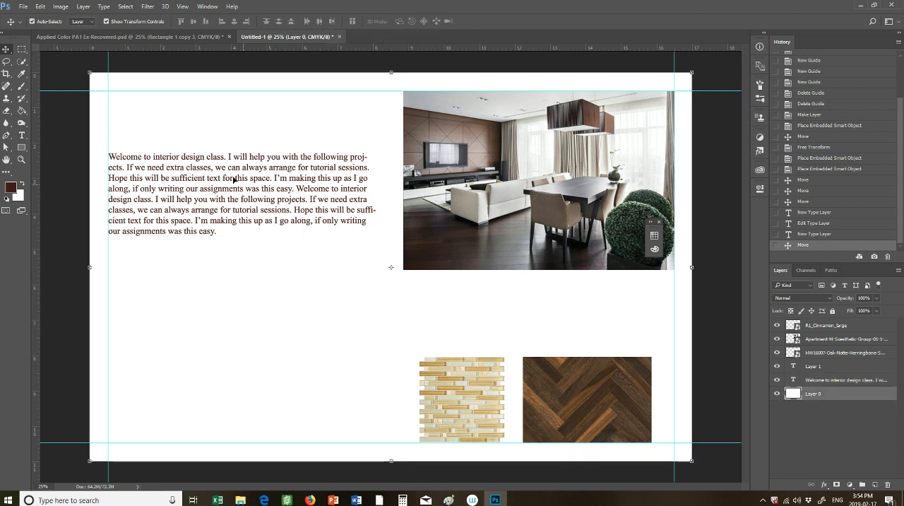
# Move the paragraph up near the upper margin guide and select its text with the Type tool
pyautogui.moveTo(242, 196); pyautogui.dragTo(251, 143)
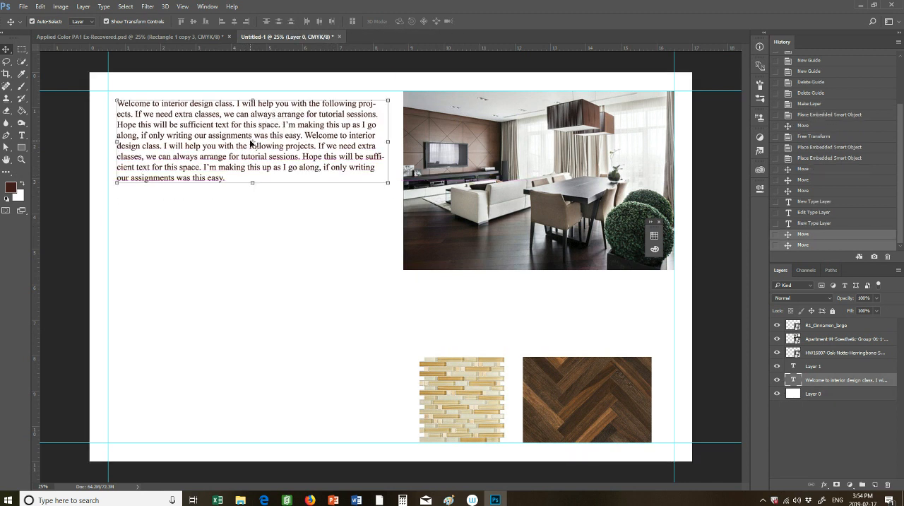
pyautogui.hotkey('ctrl', 't')
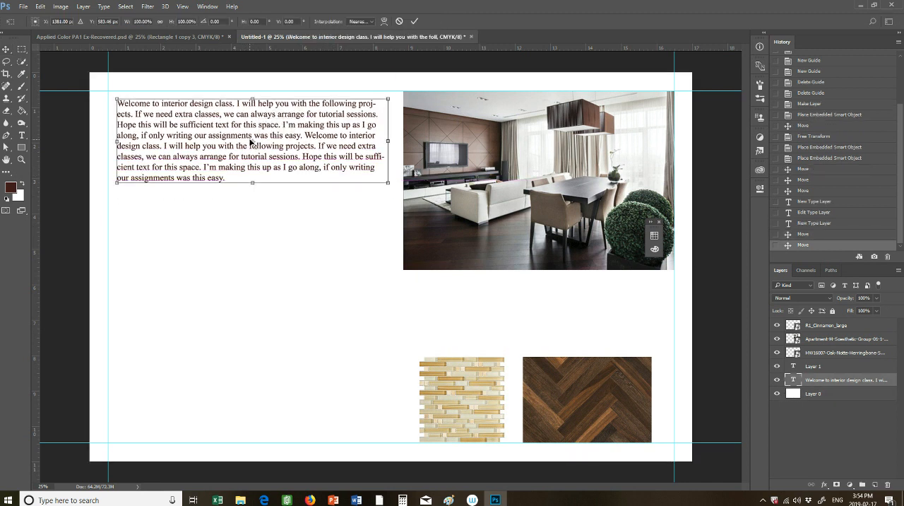
pyautogui.click(22, 136)
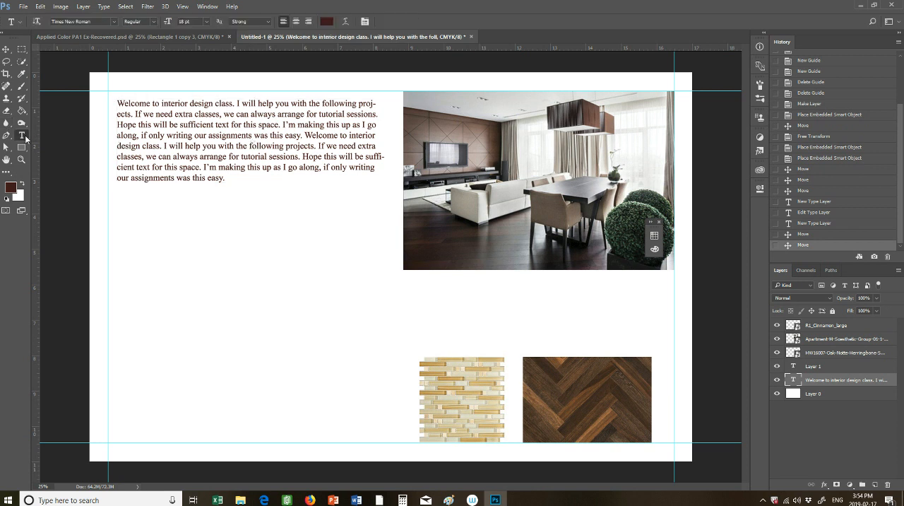
pyautogui.click(285, 144)
pyautogui.moveTo(230, 178); pyautogui.dragTo(131, 104)
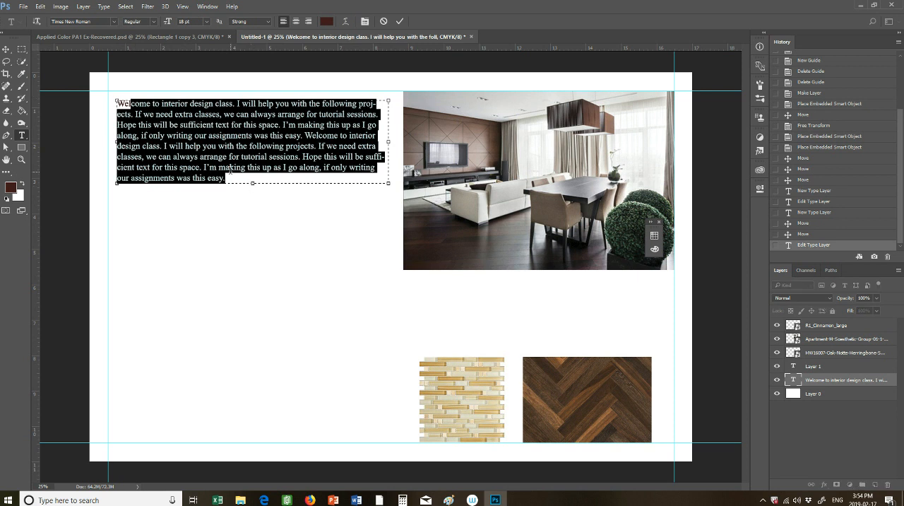
# Move the paragraph back between the apartment image and the swatches, aligned with the image's left edge
pyautogui.click(5, 49)
pyautogui.click(127, 255)
pyautogui.moveTo(226, 142); pyautogui.dragTo(520, 315)
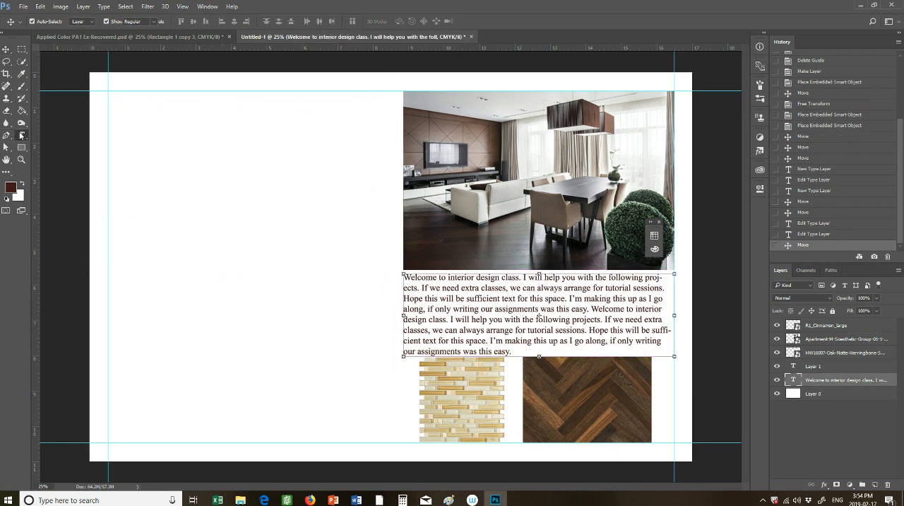
# Set the font size of the whole paragraph to 12 pt
pyautogui.click(21, 135)
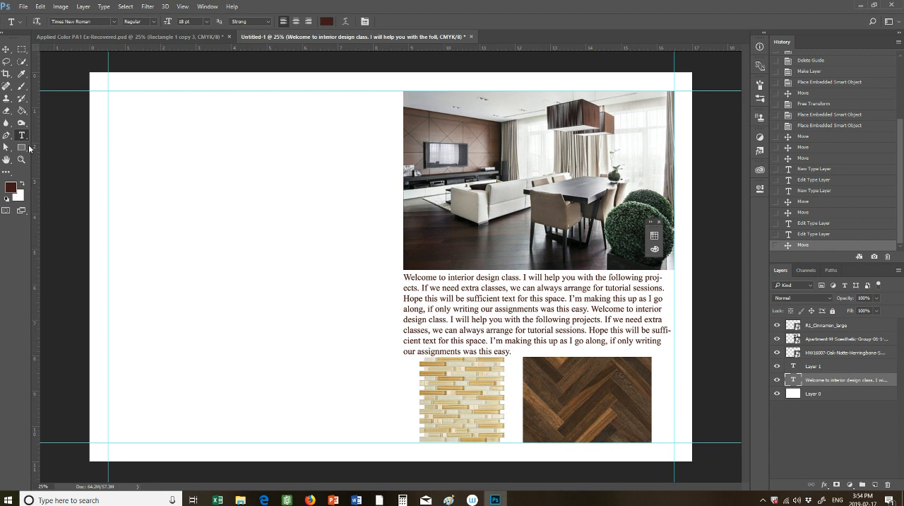
pyautogui.click(510, 351)
pyautogui.moveTo(509, 351); pyautogui.dragTo(367, 259)
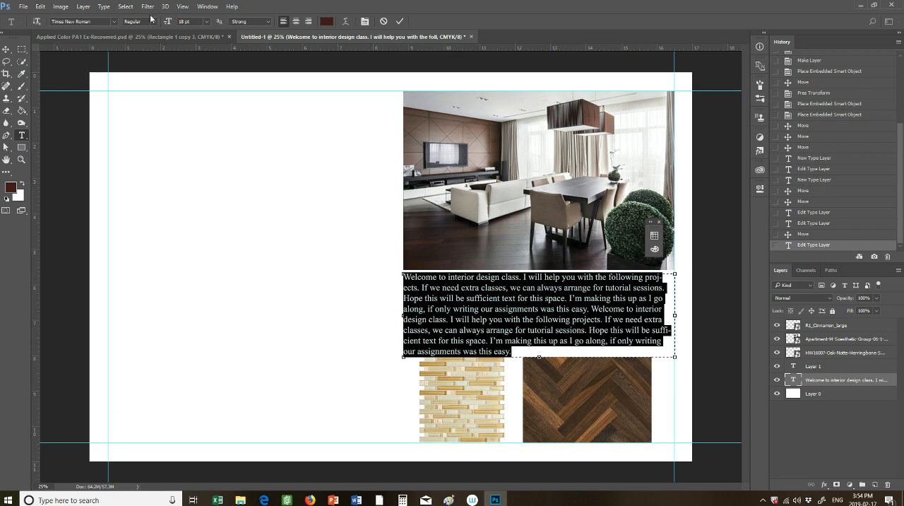
pyautogui.click(207, 22)
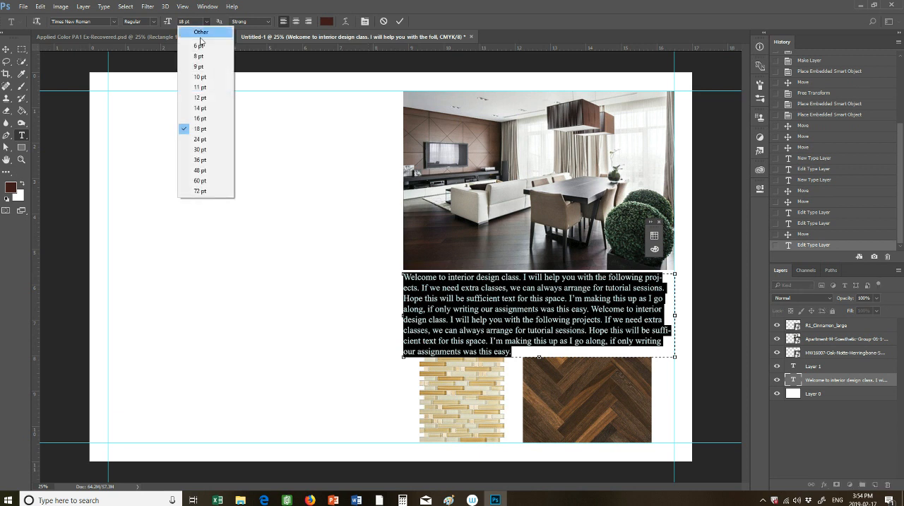
pyautogui.click(210, 100)
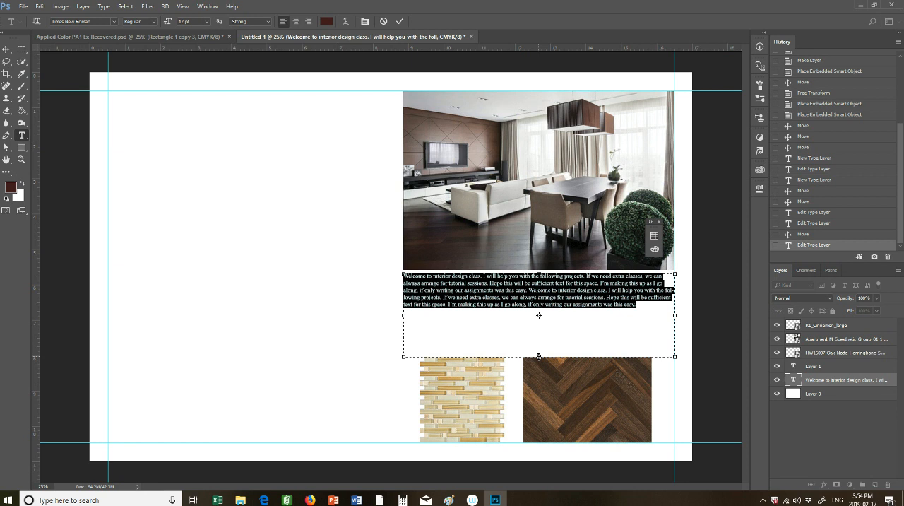
# Shorten the paragraph's text box to about 1.3 in high and commit the text
pyautogui.moveTo(539, 357); pyautogui.dragTo(533, 318)
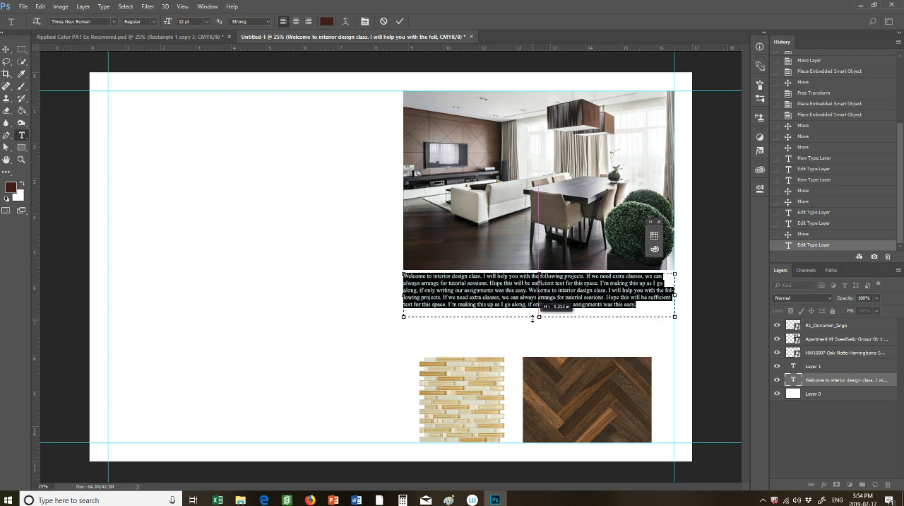
pyautogui.click(202, 107)
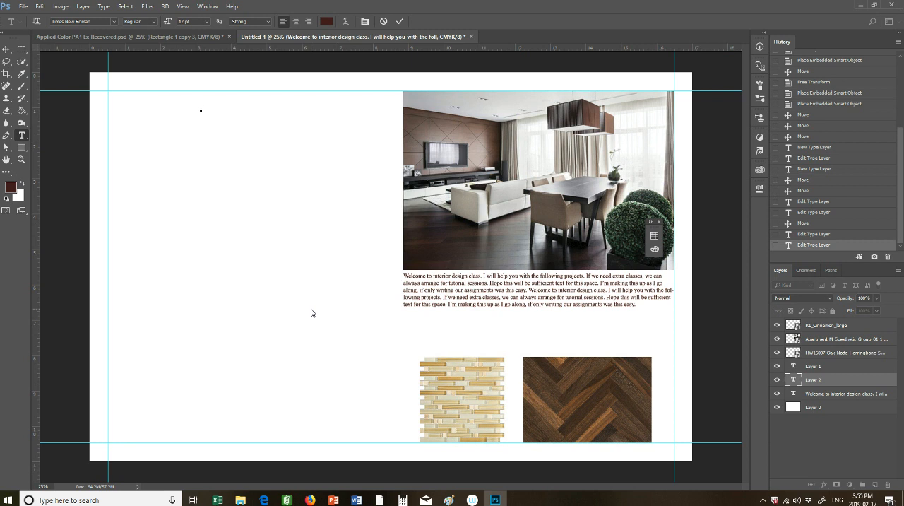
pyautogui.click(400, 22)
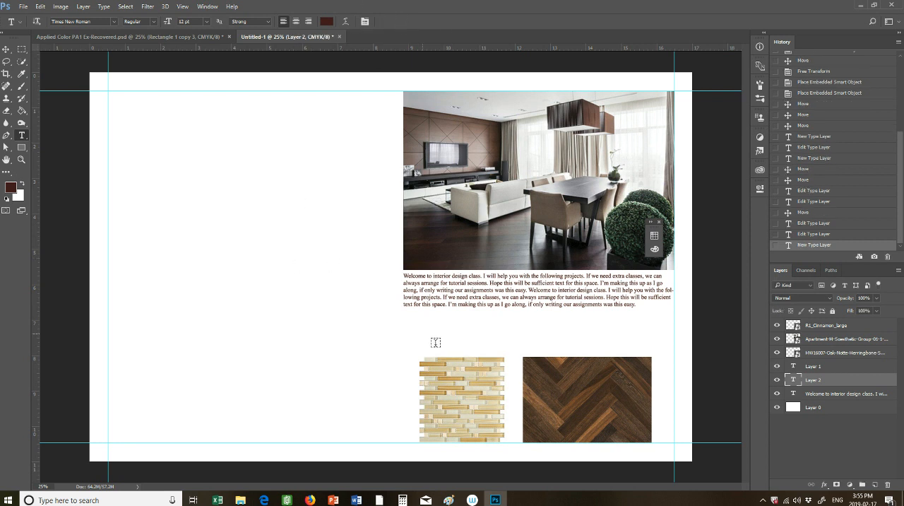